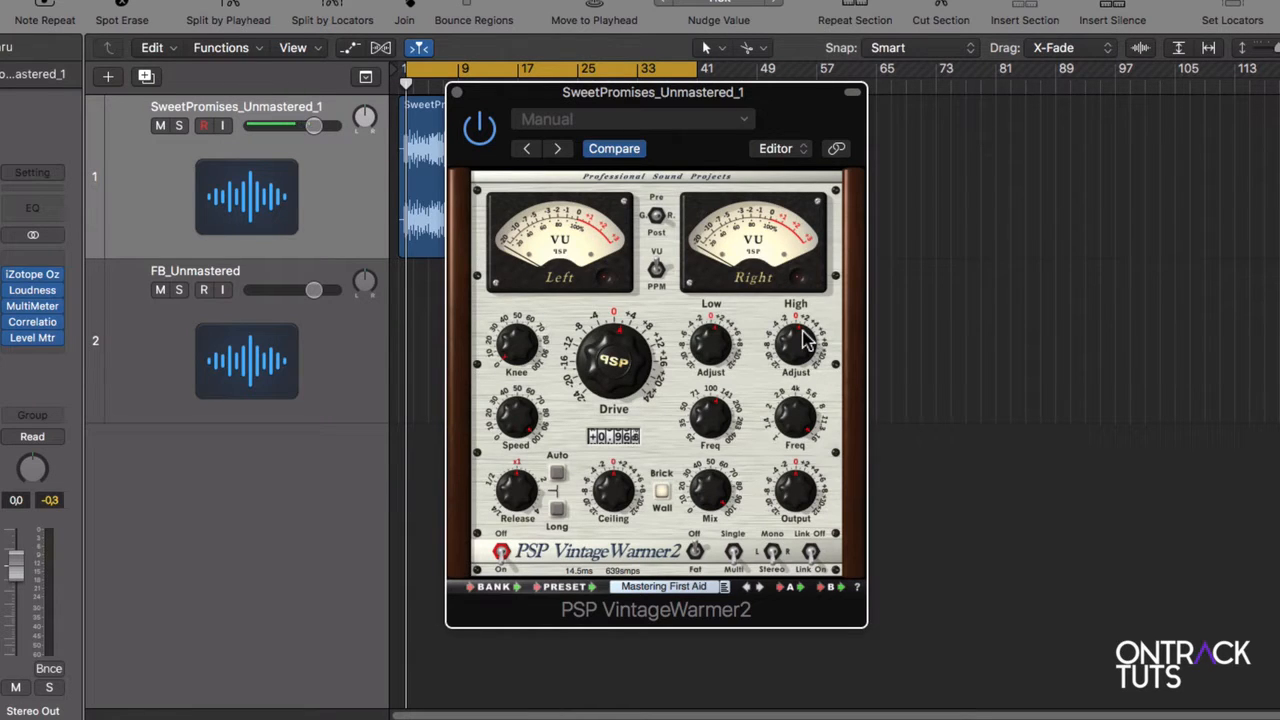
Step: Play the song while comparing the PSP VintageWarmer2 bypassed and enabled, and close its plug-in window
{"action": "left_click", "coordinate": [479, 126]}
{"action": "left_click_drag", "start_coordinate": [498, 108], "coordinate": [674, 106]}
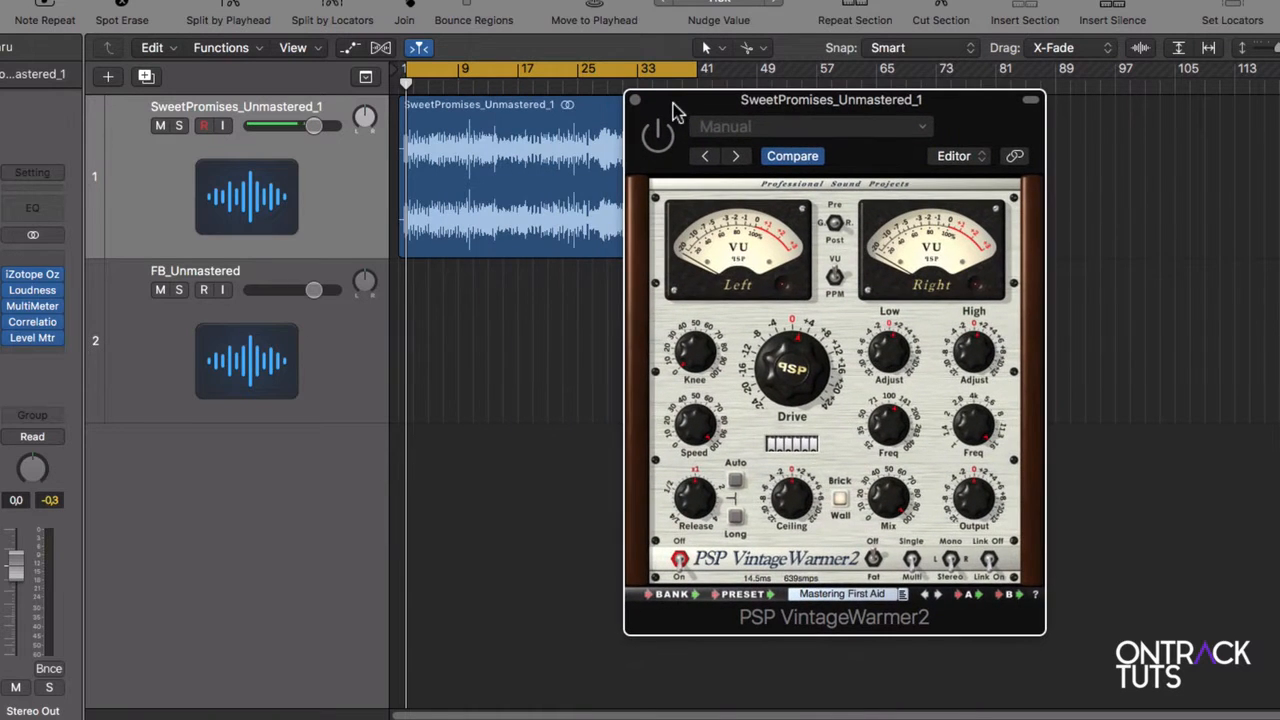
{"action": "key", "text": "space"}
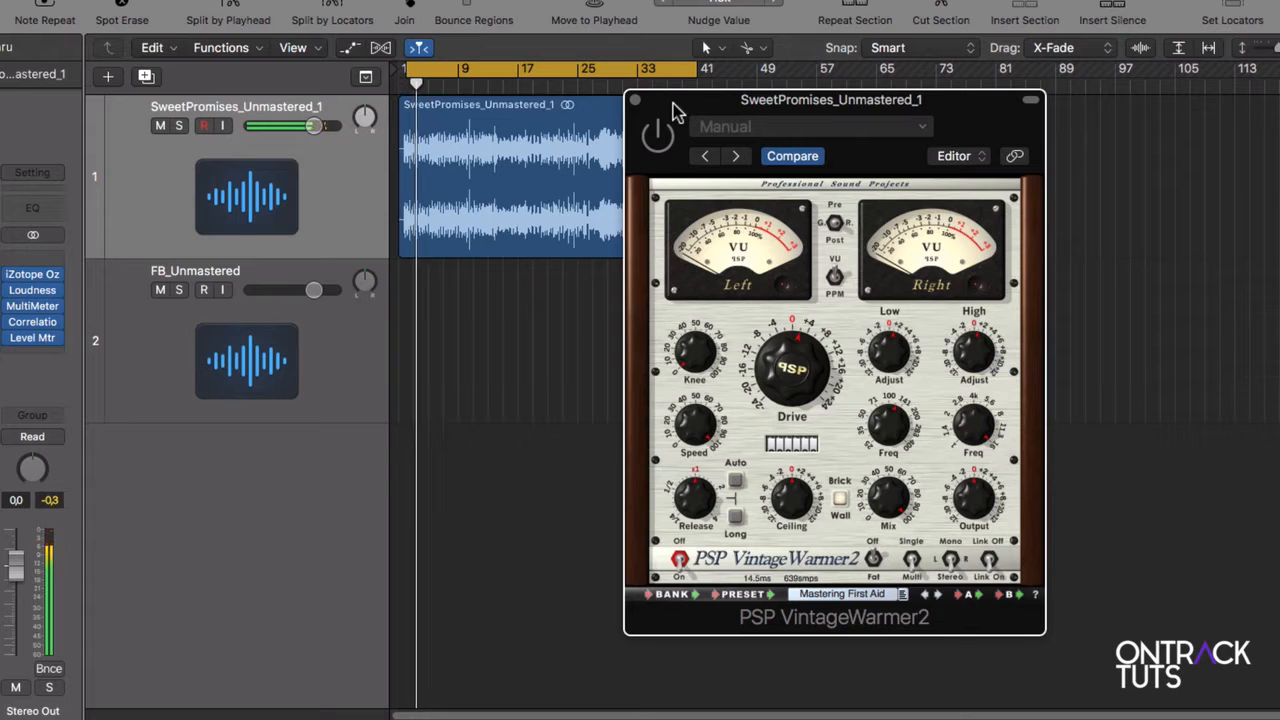
{"action": "left_click", "coordinate": [662, 140]}
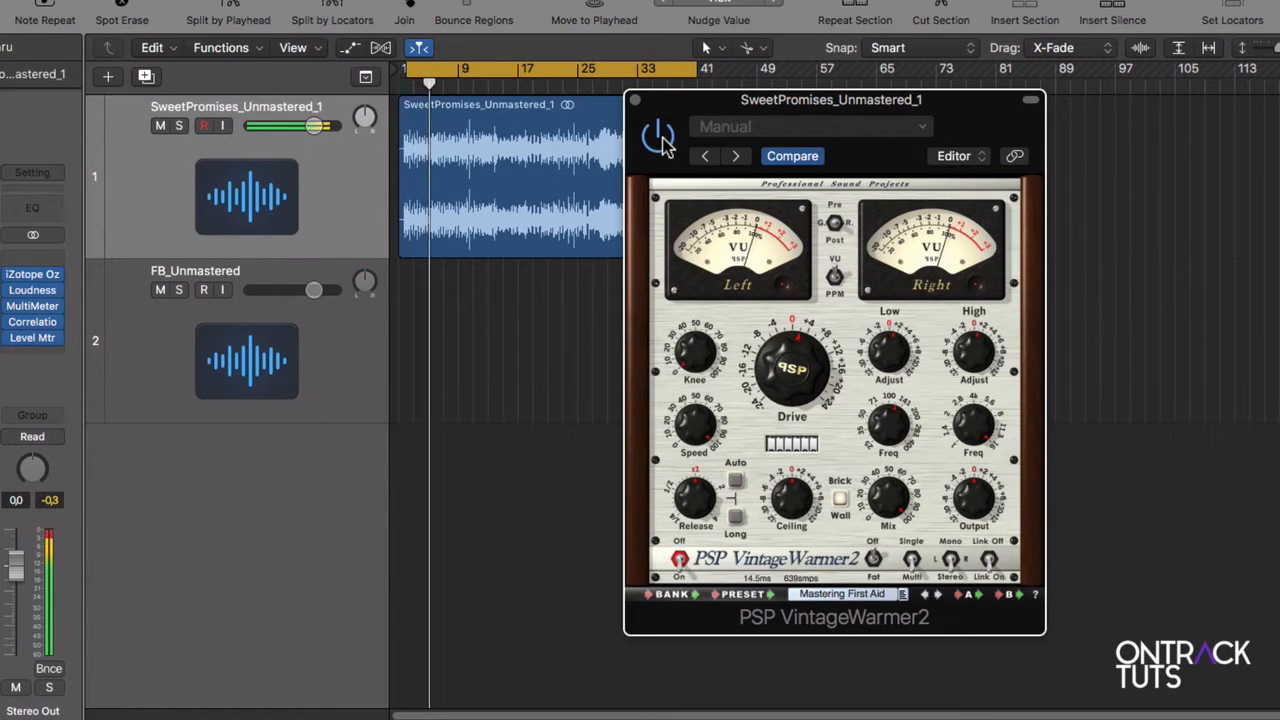
{"action": "mouse_move", "coordinate": [798, 339]}
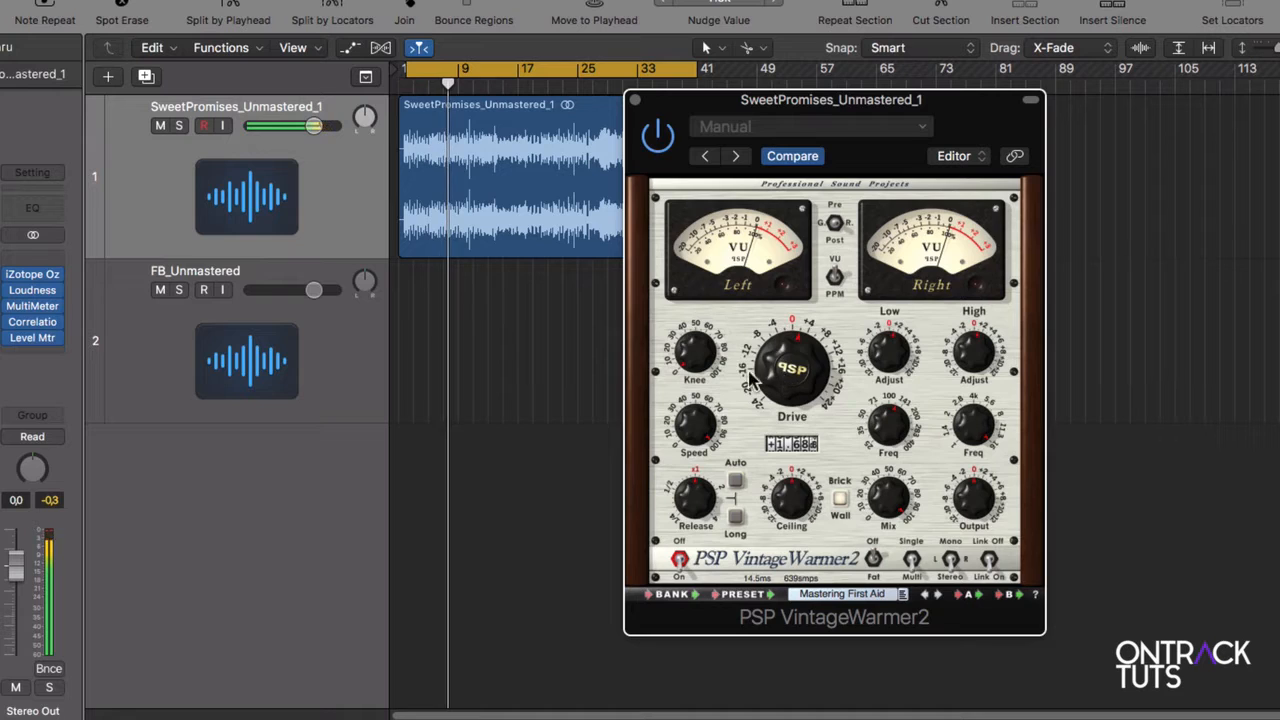
{"action": "left_click", "coordinate": [659, 145]}
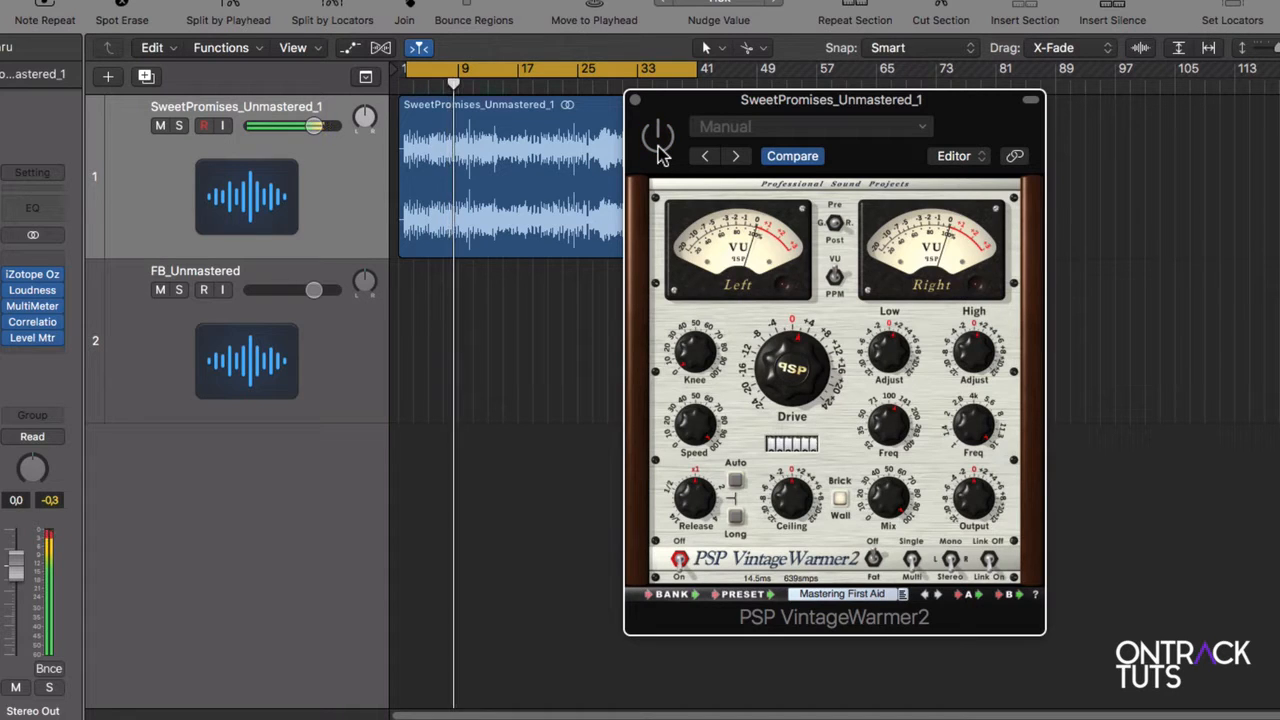
{"action": "left_click", "coordinate": [659, 145]}
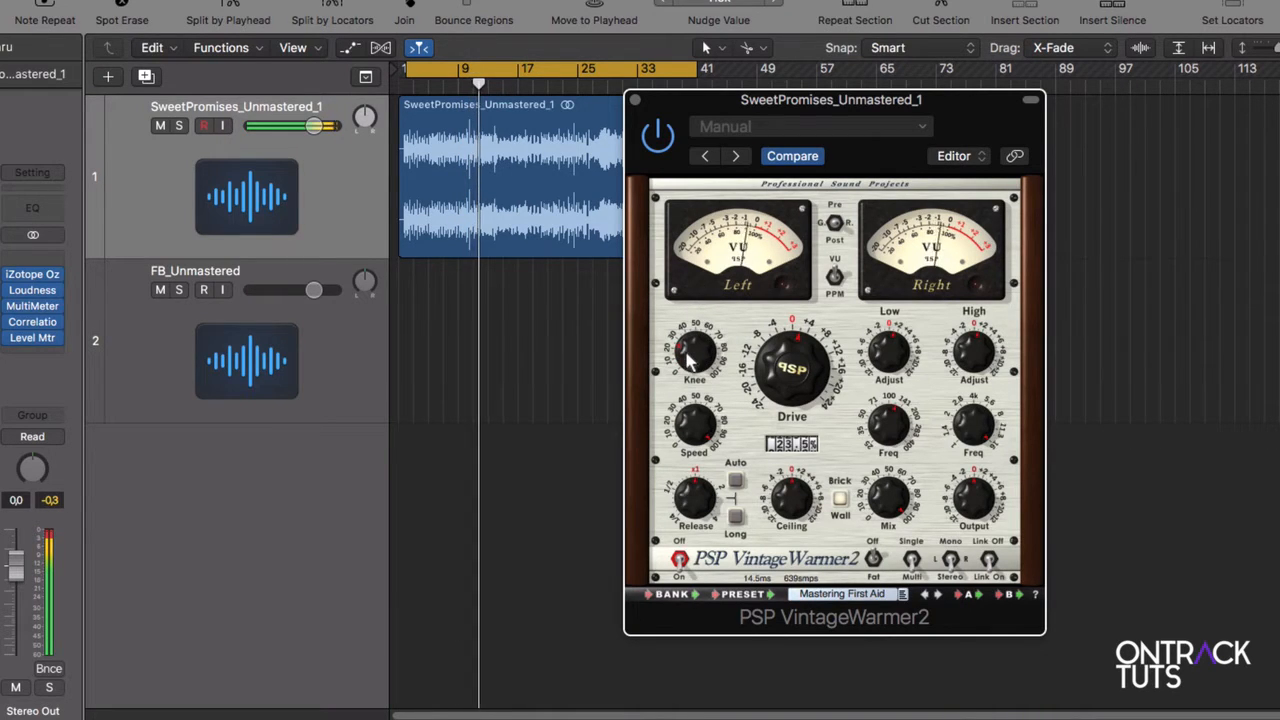
{"action": "left_click_drag", "start_coordinate": [687, 355], "coordinate": [701, 438]}
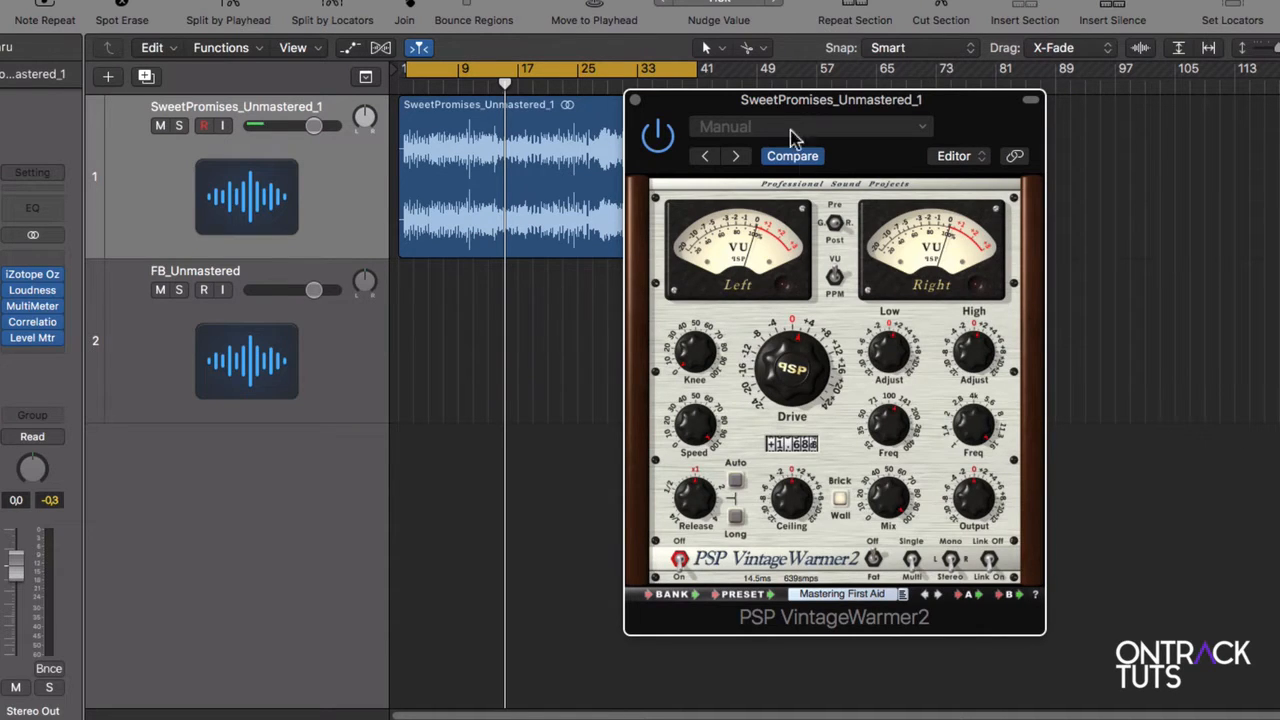
{"action": "left_click", "coordinate": [635, 100]}
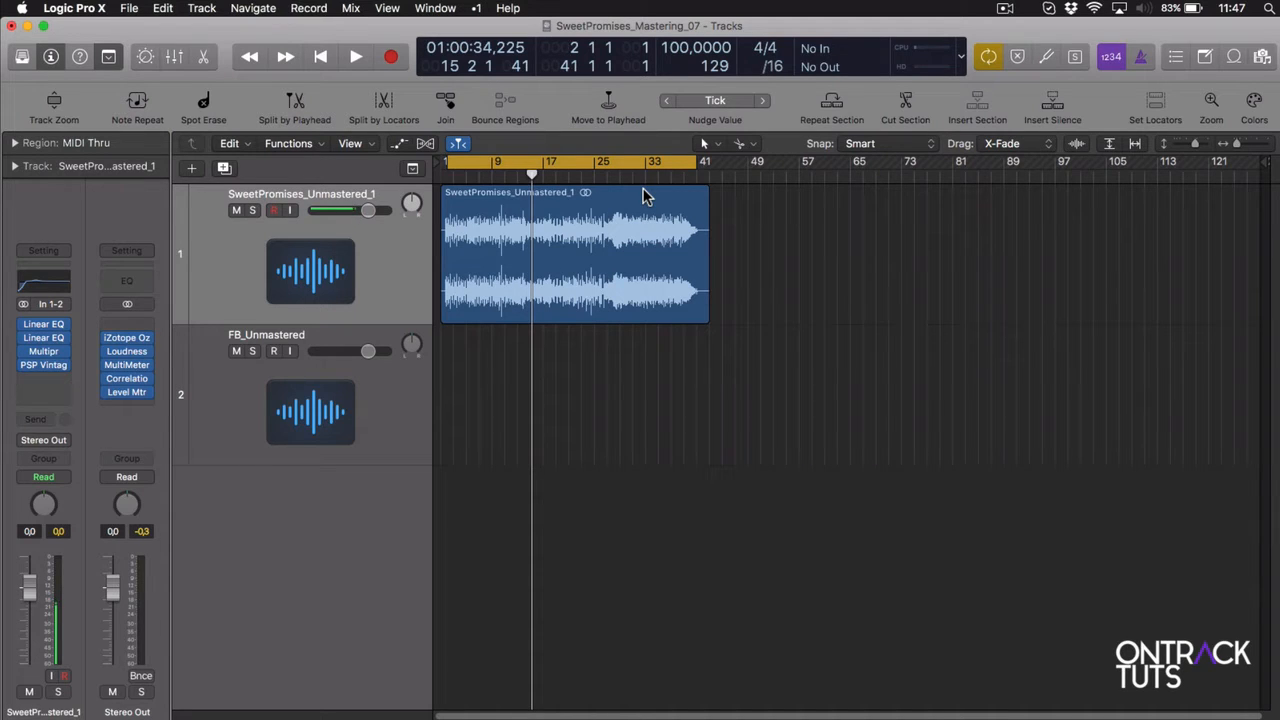
Step: Insert a stereo D82 Sonic Maximizer after the PSP VintageWarmer2 on the SweetPromises_Unmastered_1 track
{"action": "left_click", "coordinate": [58, 366]}
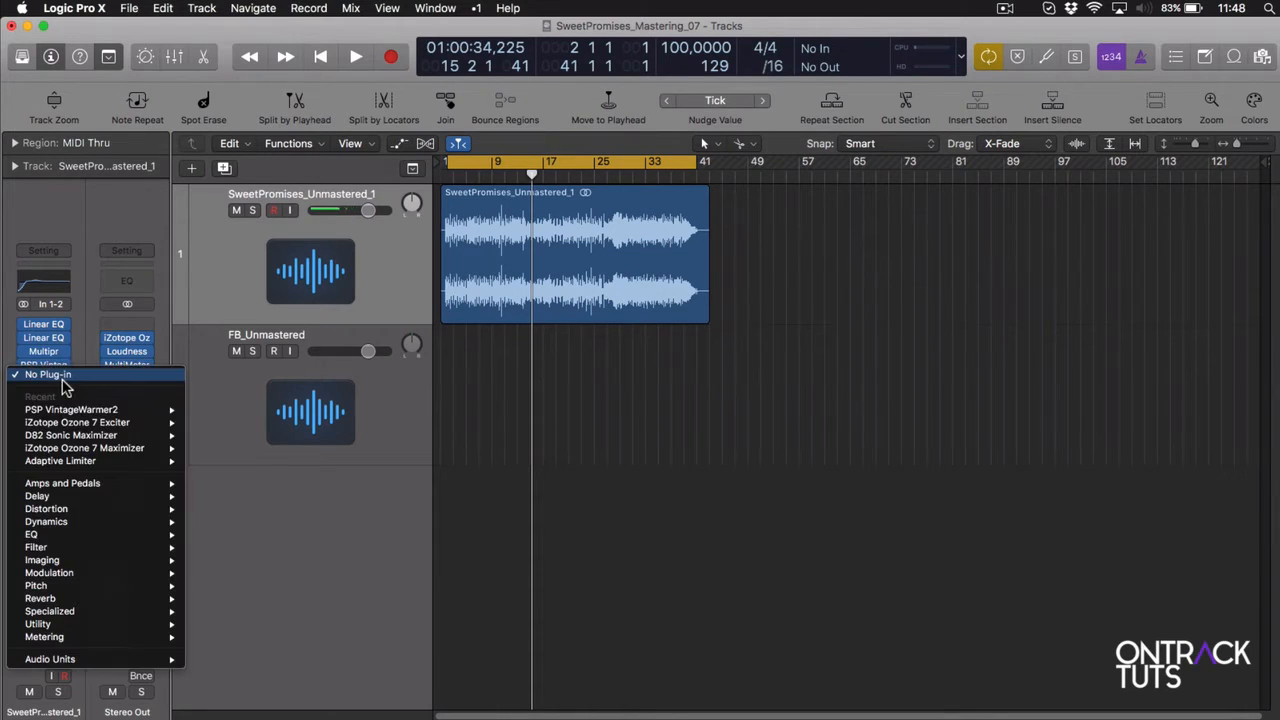
{"action": "mouse_move", "coordinate": [75, 440]}
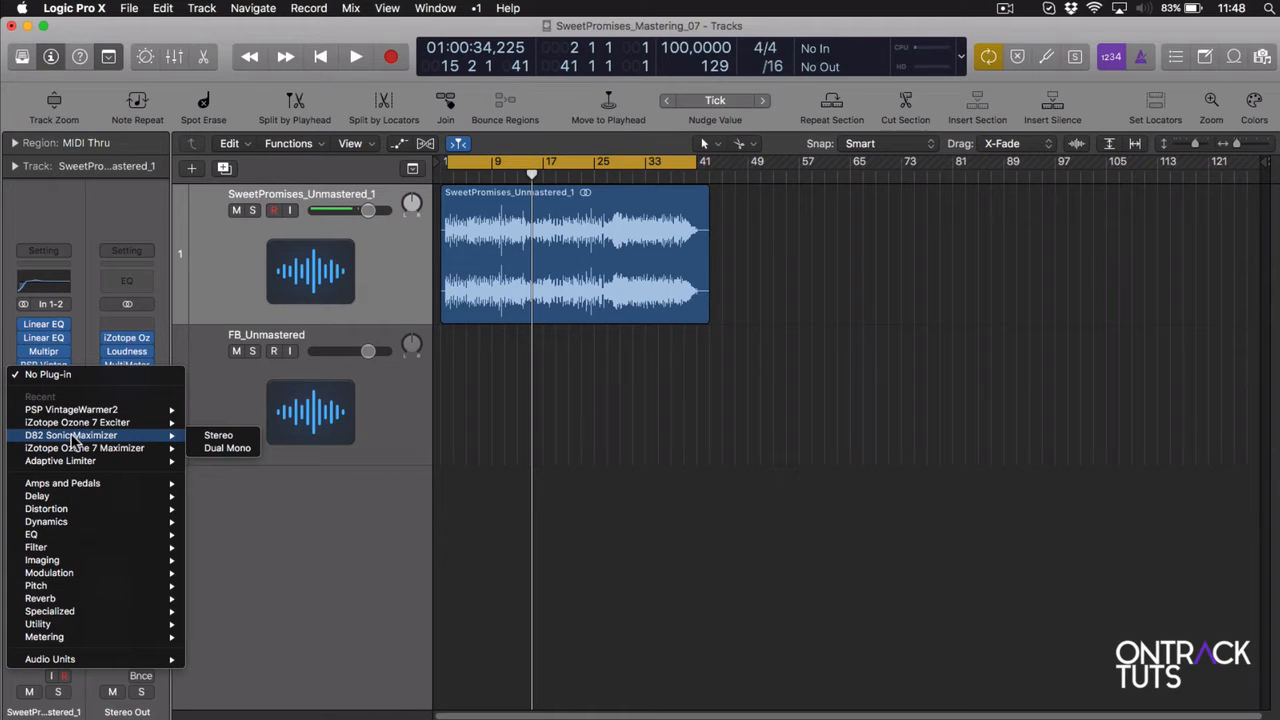
{"action": "left_click", "coordinate": [200, 438]}
{"action": "left_click_drag", "start_coordinate": [575, 133], "coordinate": [936, 327]}
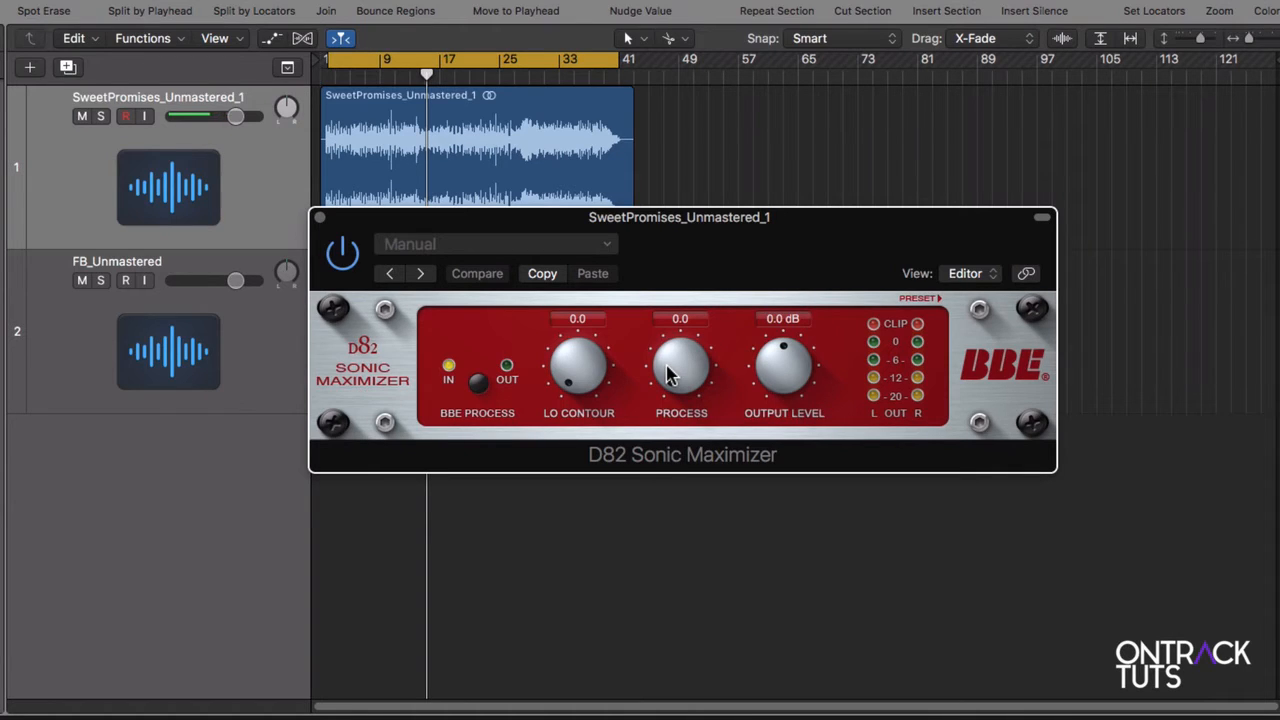
Step: Play the song from the start, set Lo Contour to 1.8 and Process to 2.8, and compare with the effect bypassed
{"action": "key", "text": "Return"}
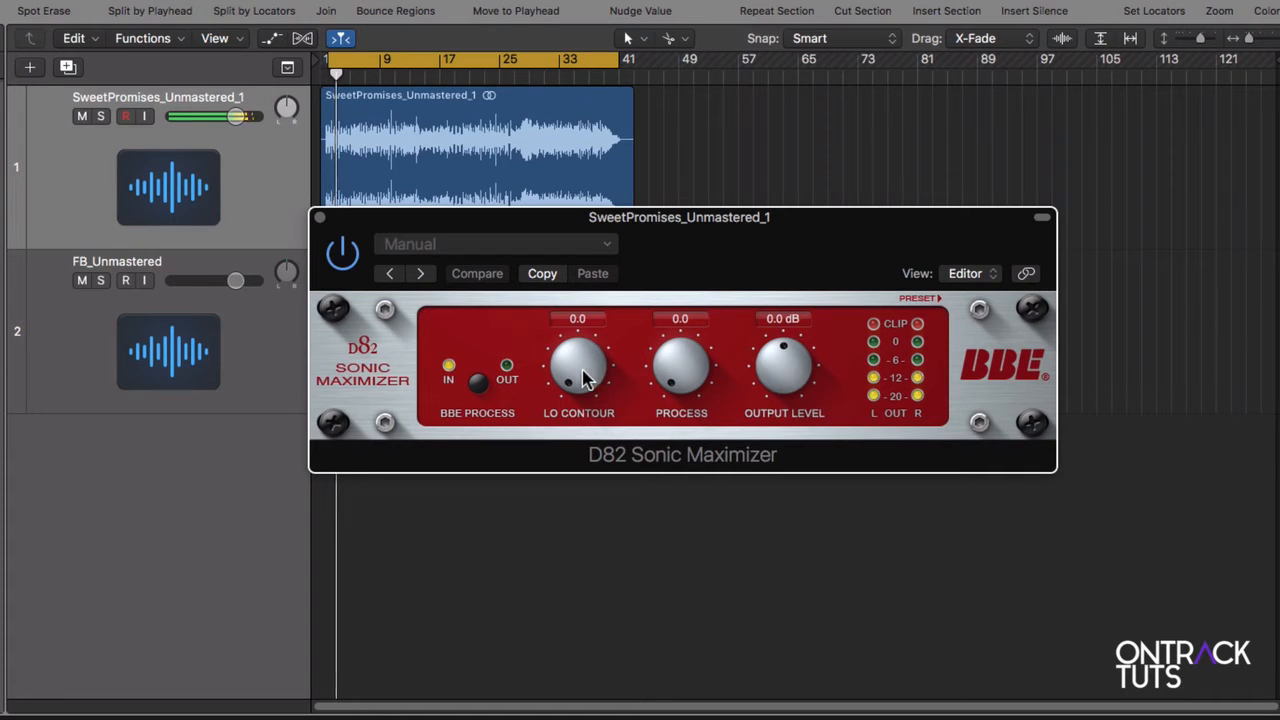
{"action": "left_click_drag", "start_coordinate": [588, 380], "coordinate": [588, 345]}
{"action": "left_click_drag", "start_coordinate": [697, 380], "coordinate": [680, 320]}
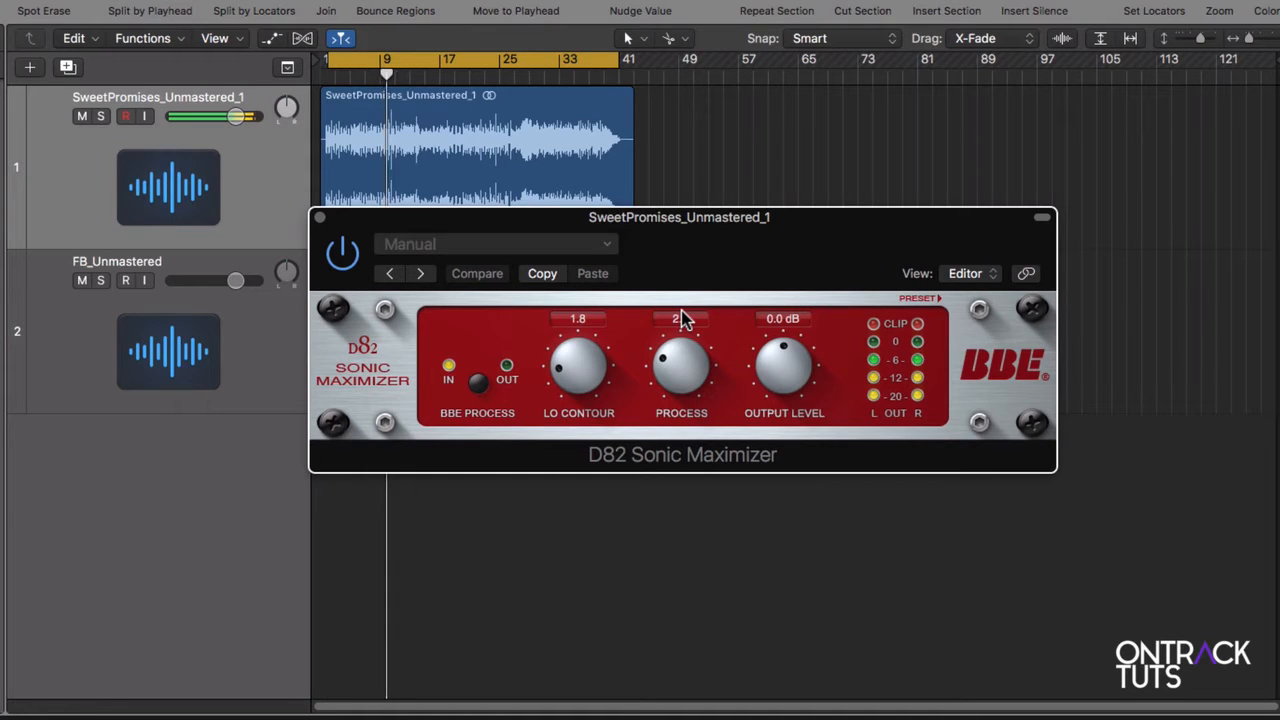
{"action": "left_click", "coordinate": [340, 255]}
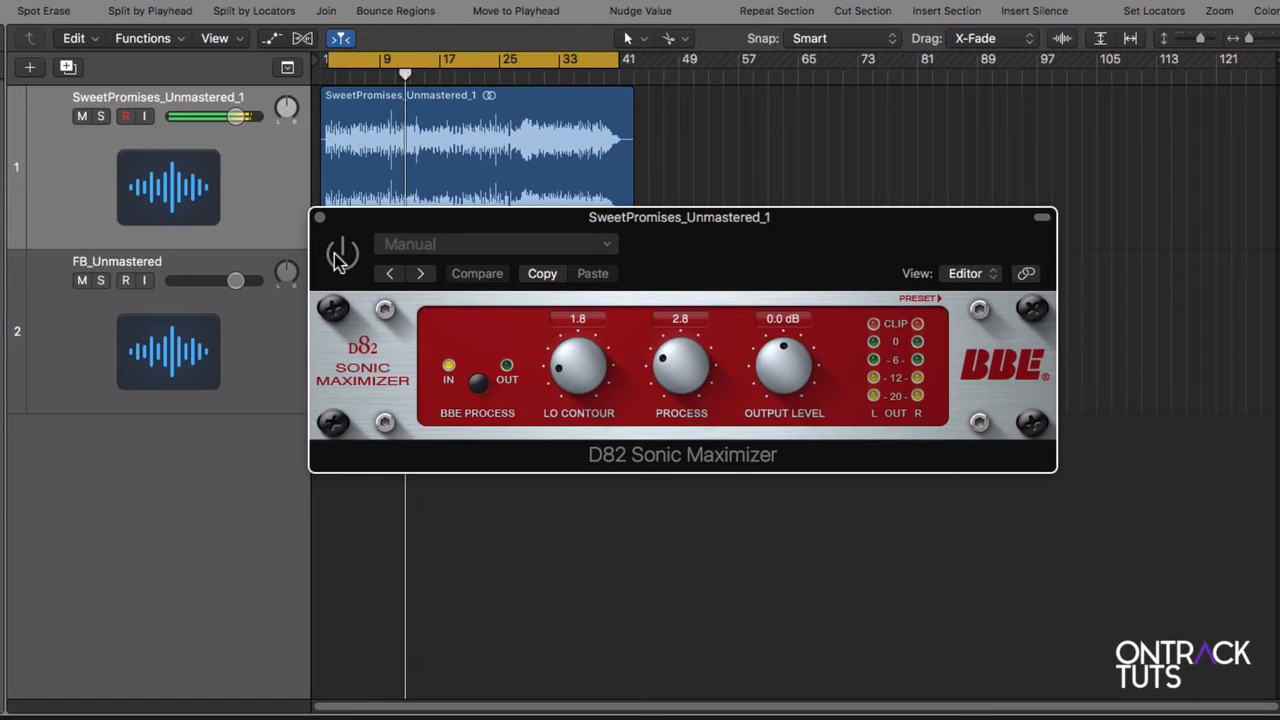
{"action": "left_click", "coordinate": [340, 255]}
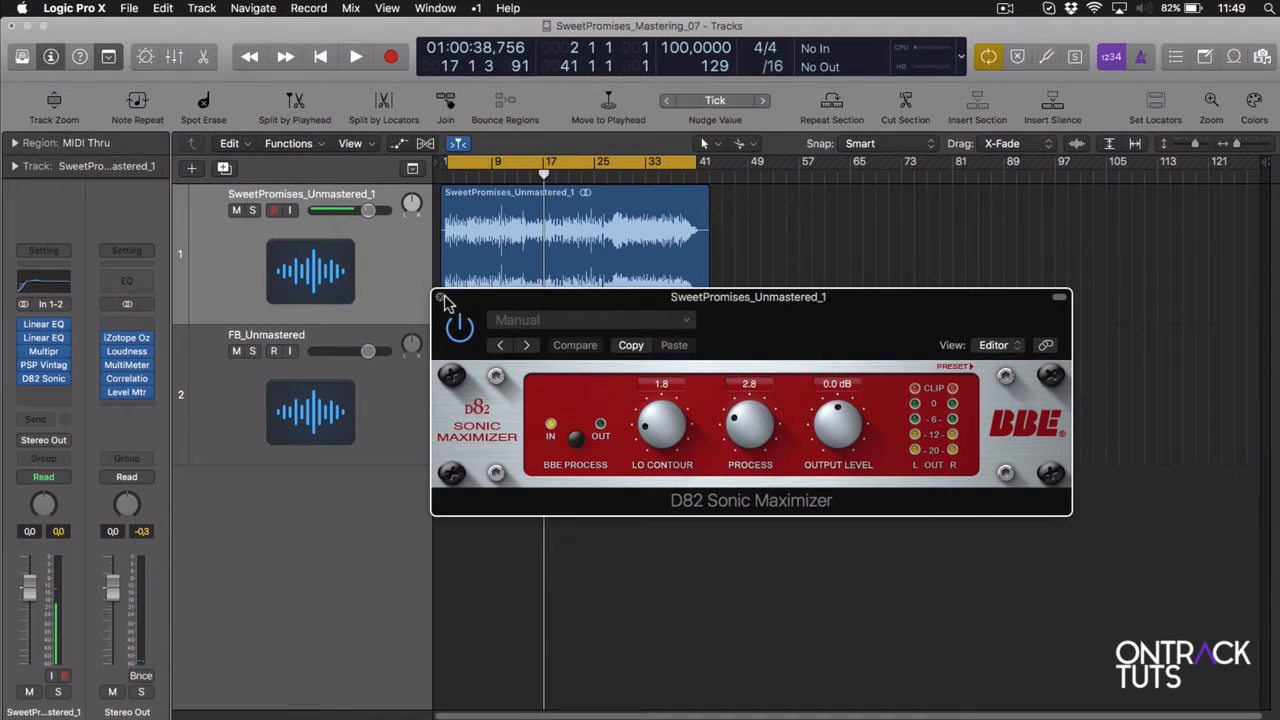
Step: Close the D82 Sonic Maximizer and remove it from the track's insert slot
{"action": "left_click", "coordinate": [319, 217]}
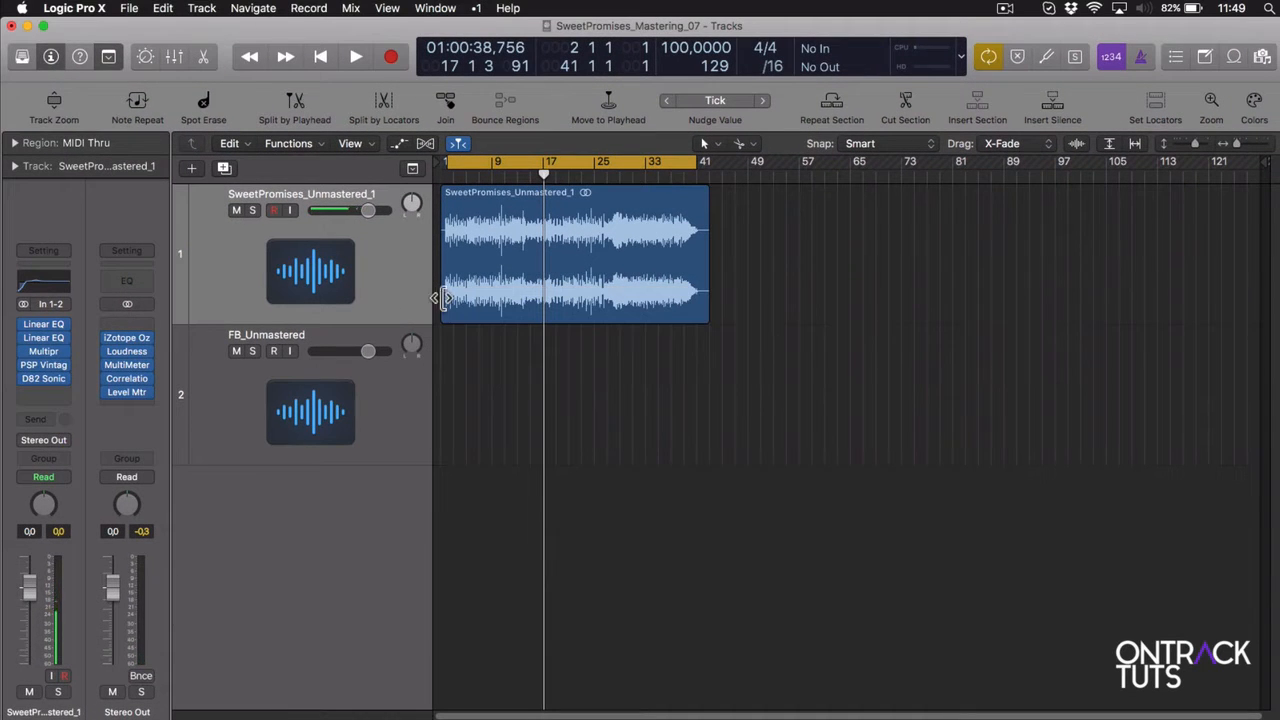
{"action": "left_click", "coordinate": [66, 382]}
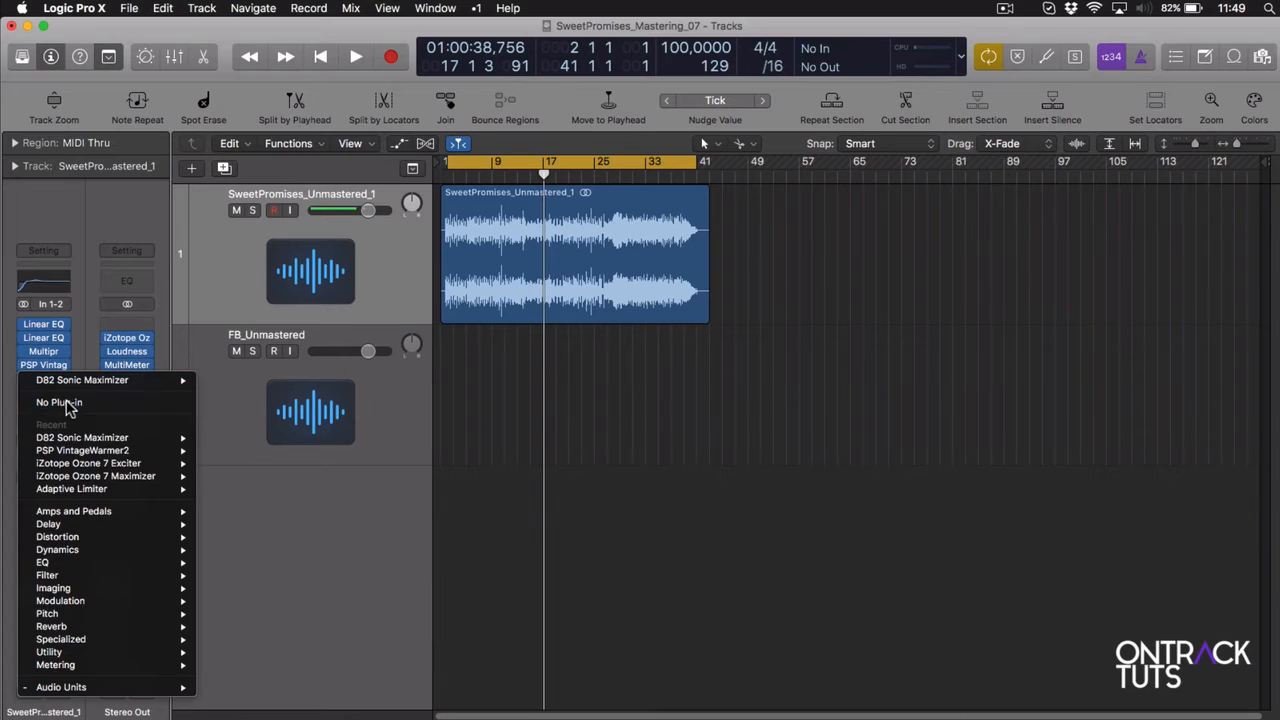
{"action": "left_click", "coordinate": [70, 405]}
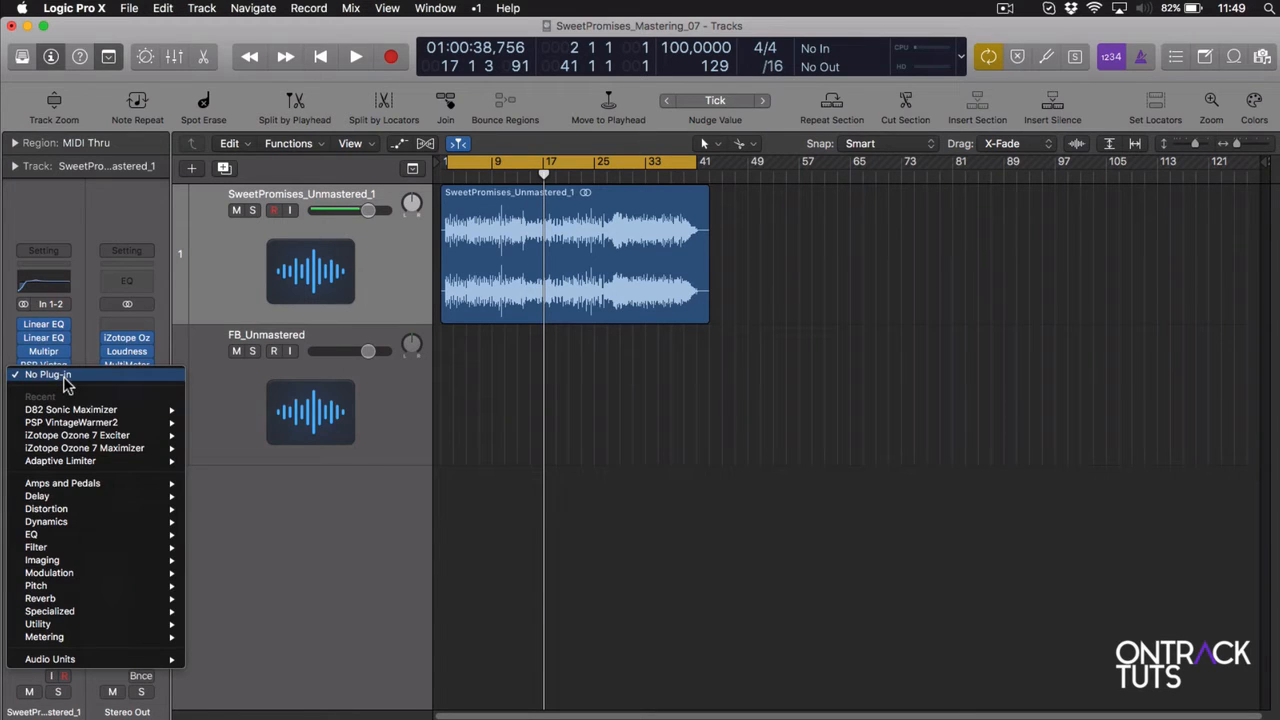
Step: Insert a stereo iZotope Ozone 7 Exciter in the free slot after the PSP VintageWarmer2
{"action": "mouse_move", "coordinate": [84, 440]}
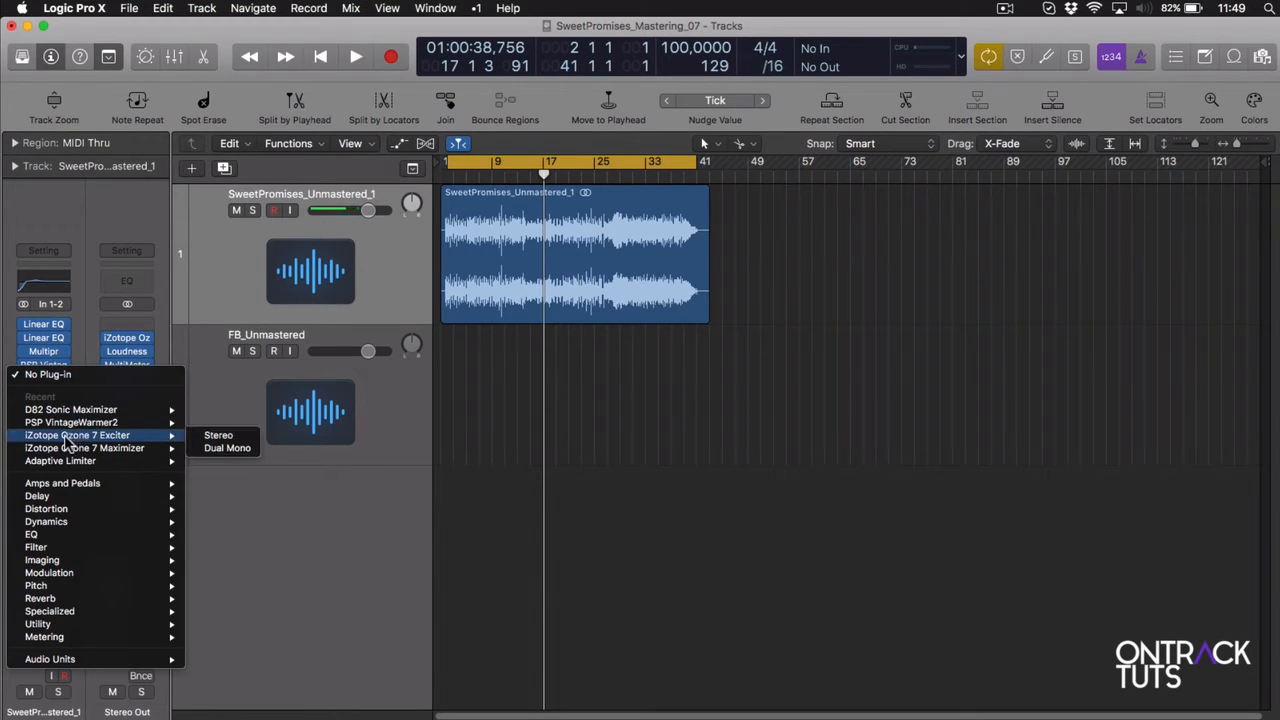
{"action": "left_click", "coordinate": [218, 436]}
{"action": "left_click_drag", "start_coordinate": [339, 70], "coordinate": [528, 163]}
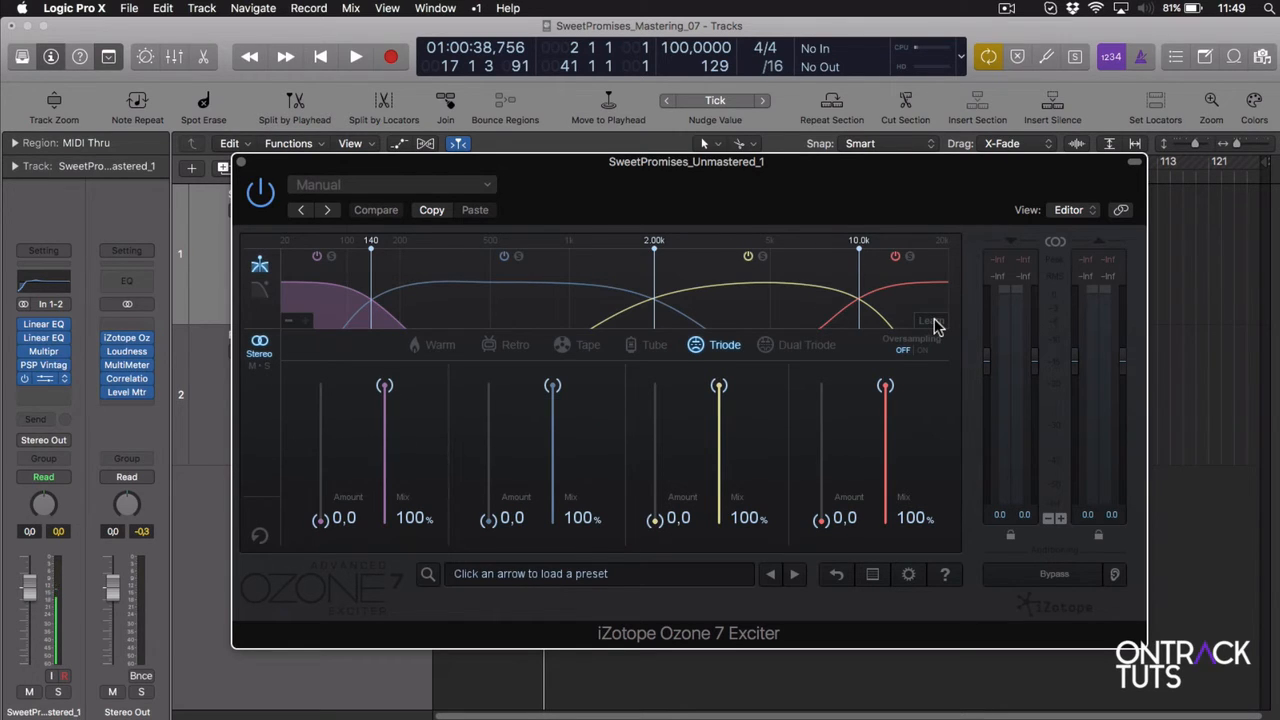
Step: Play the song from the start and set the Exciter's band crossovers to 199 Hz, 985 Hz and 7.98 kHz
{"action": "left_click_drag", "start_coordinate": [672, 163], "coordinate": [671, 195]}
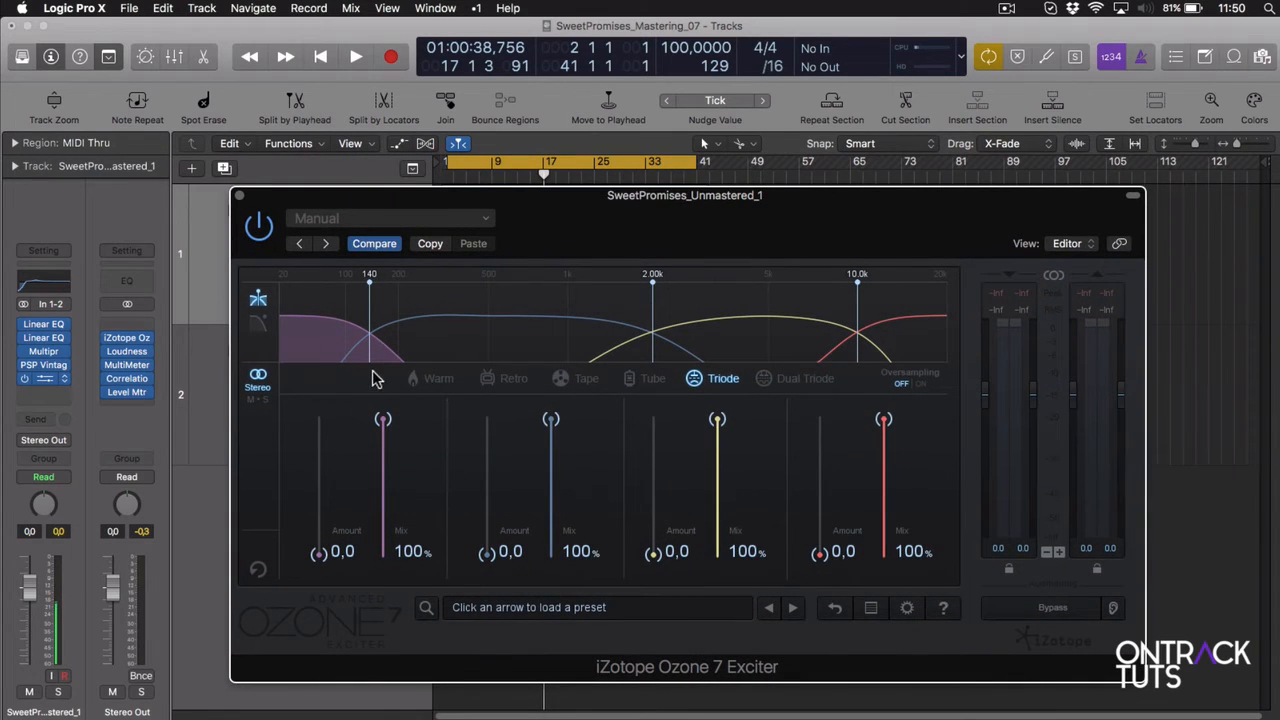
{"action": "key", "text": "space"}
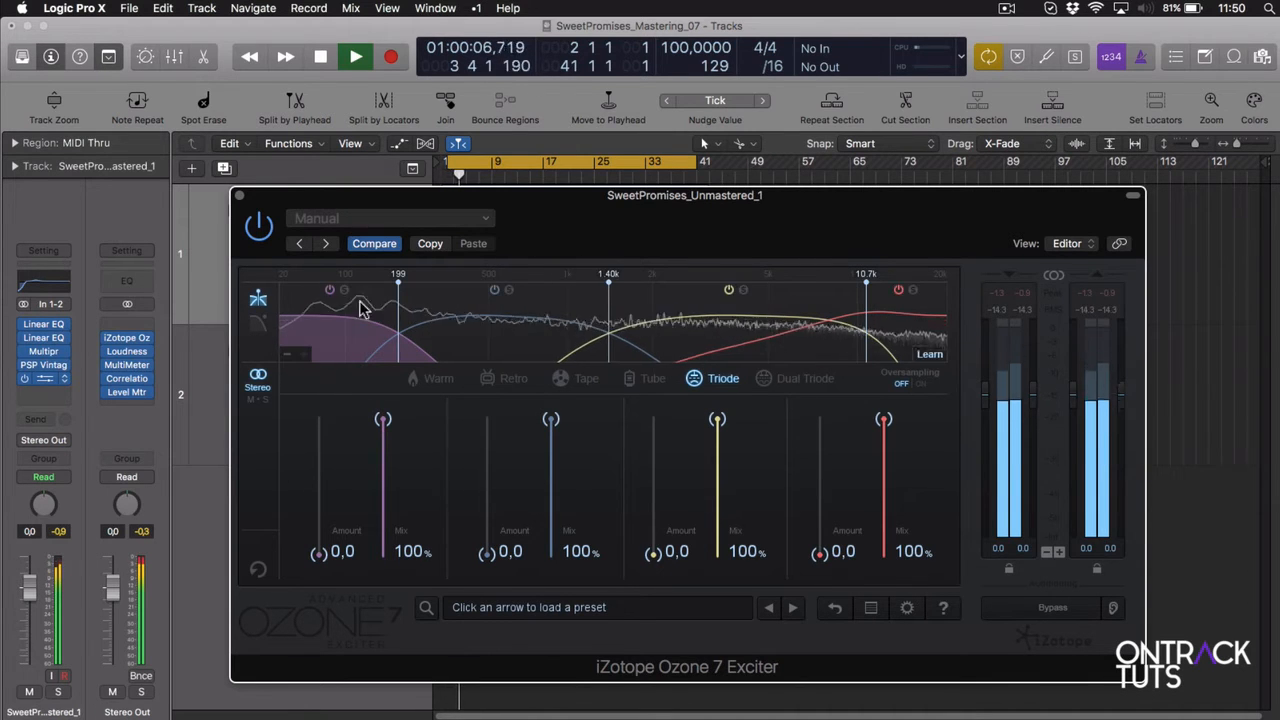
{"action": "left_click_drag", "start_coordinate": [551, 206], "coordinate": [558, 226]}
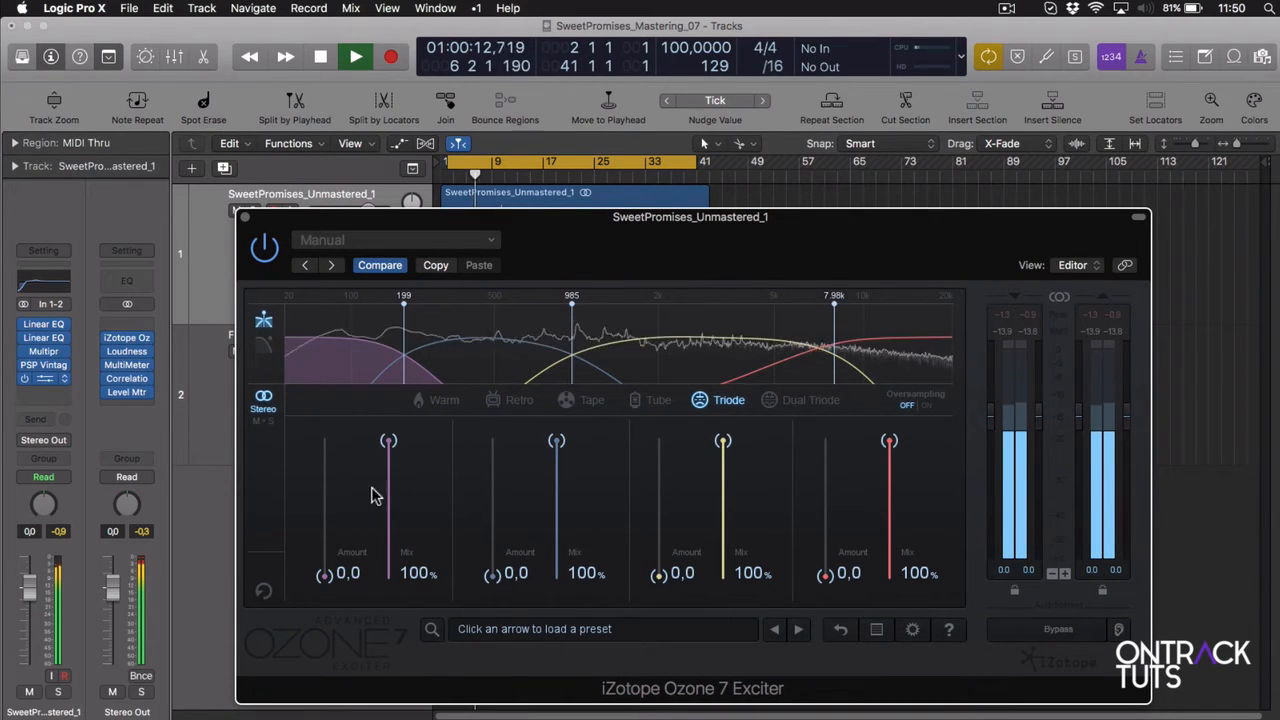
Step: Set the Exciter amounts of the four bands, from low to high, to 3.5, 2.1, 4.9 and 9.0
{"action": "left_click_drag", "start_coordinate": [328, 582], "coordinate": [330, 553]}
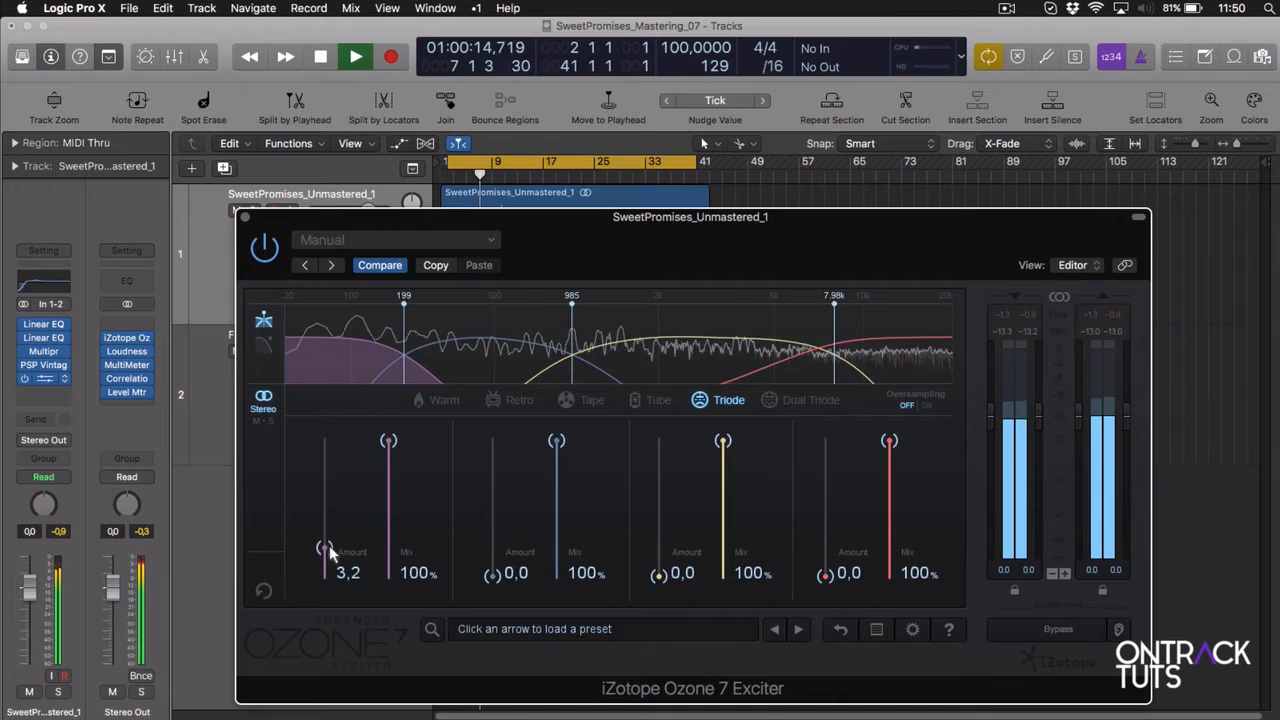
{"action": "mouse_move", "coordinate": [491, 575]}
{"action": "left_mouse_down"}
{"action": "mouse_move", "coordinate": [492, 528]}
{"action": "mouse_move", "coordinate": [491, 558]}
{"action": "left_mouse_up"}
{"action": "left_click_drag", "start_coordinate": [655, 575], "coordinate": [715, 538]}
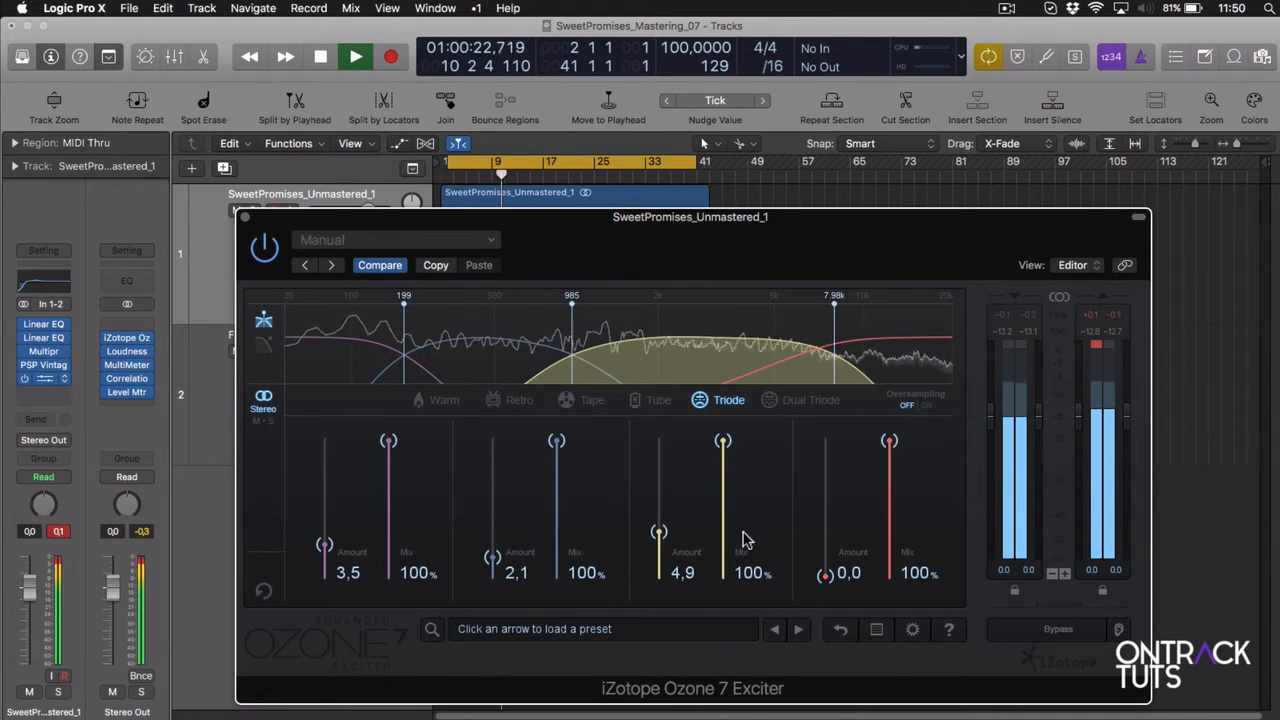
{"action": "left_click_drag", "start_coordinate": [828, 580], "coordinate": [828, 500]}
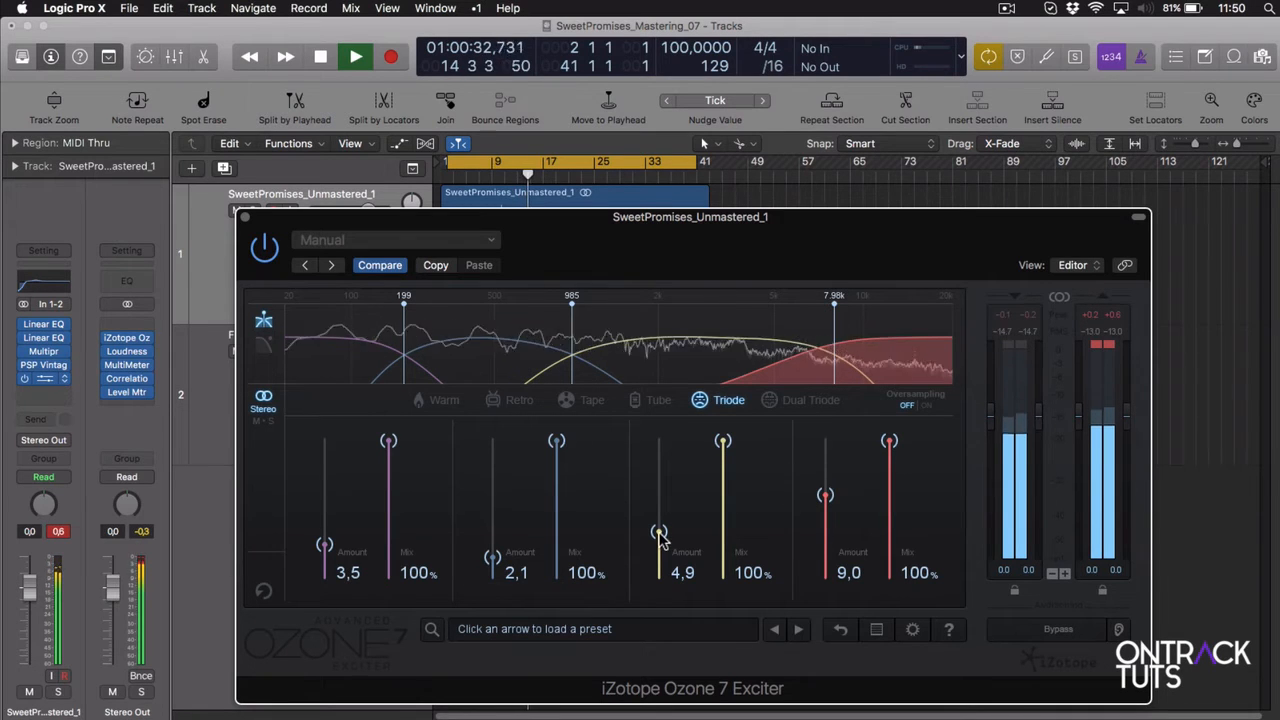
Step: Adjust the third band's amount to 11.5 and its mix to 48.2%
{"action": "left_click_drag", "start_coordinate": [660, 535], "coordinate": [667, 472]}
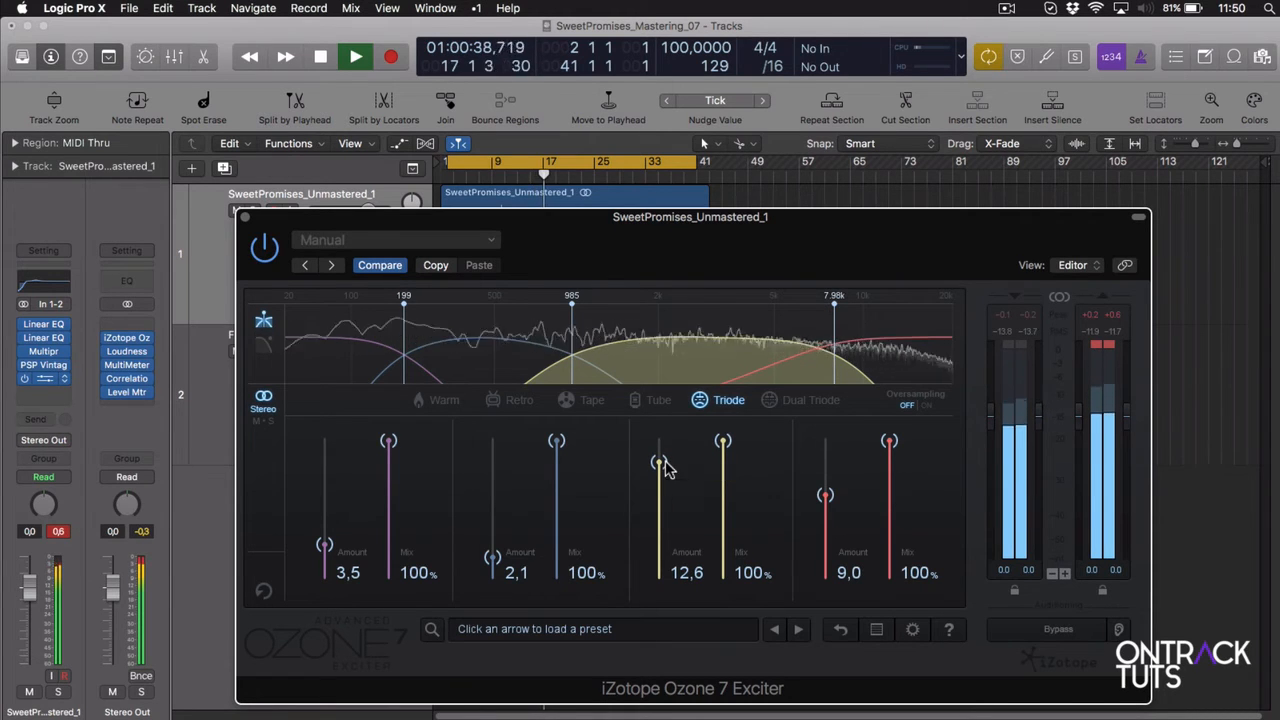
{"action": "left_click_drag", "start_coordinate": [724, 446], "coordinate": [723, 525]}
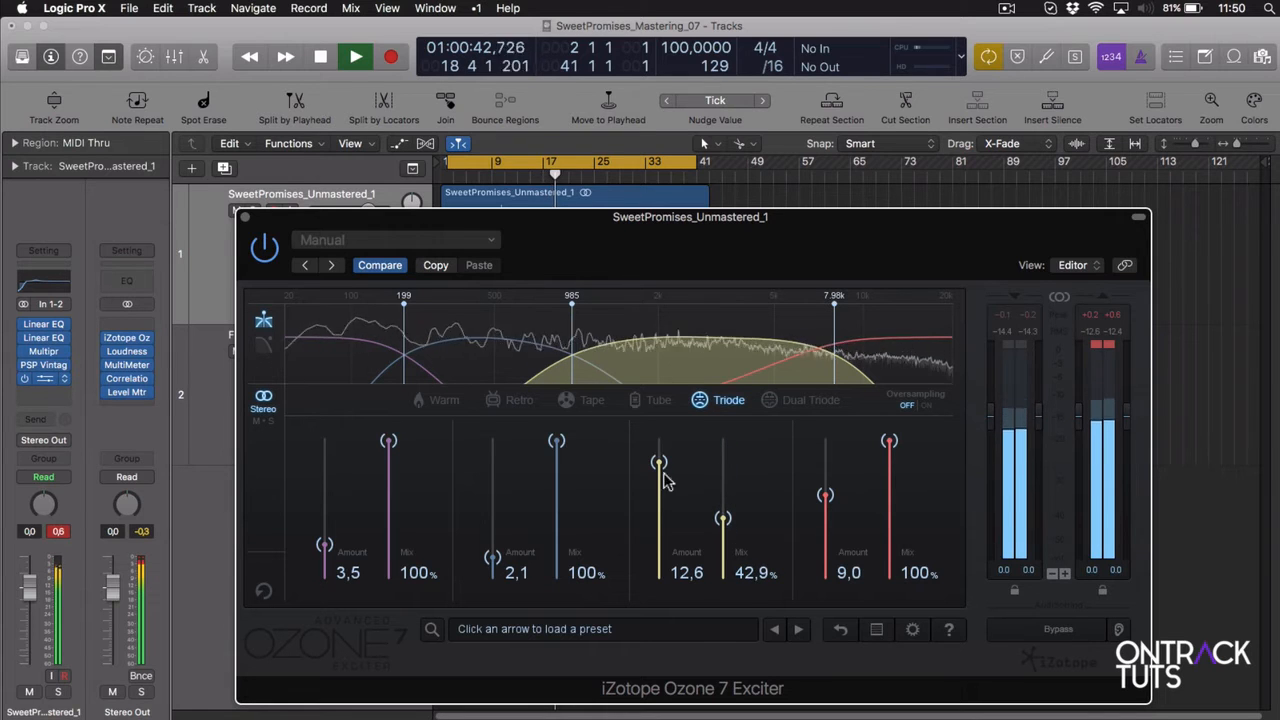
{"action": "mouse_move", "coordinate": [659, 464]}
{"action": "left_mouse_down"}
{"action": "mouse_move", "coordinate": [660, 492]}
{"action": "mouse_move", "coordinate": [662, 474]}
{"action": "left_mouse_up"}
{"action": "mouse_move", "coordinate": [724, 520]}
{"action": "left_mouse_down"}
{"action": "mouse_move", "coordinate": [723, 500]}
{"action": "mouse_move", "coordinate": [724, 512]}
{"action": "left_mouse_up"}
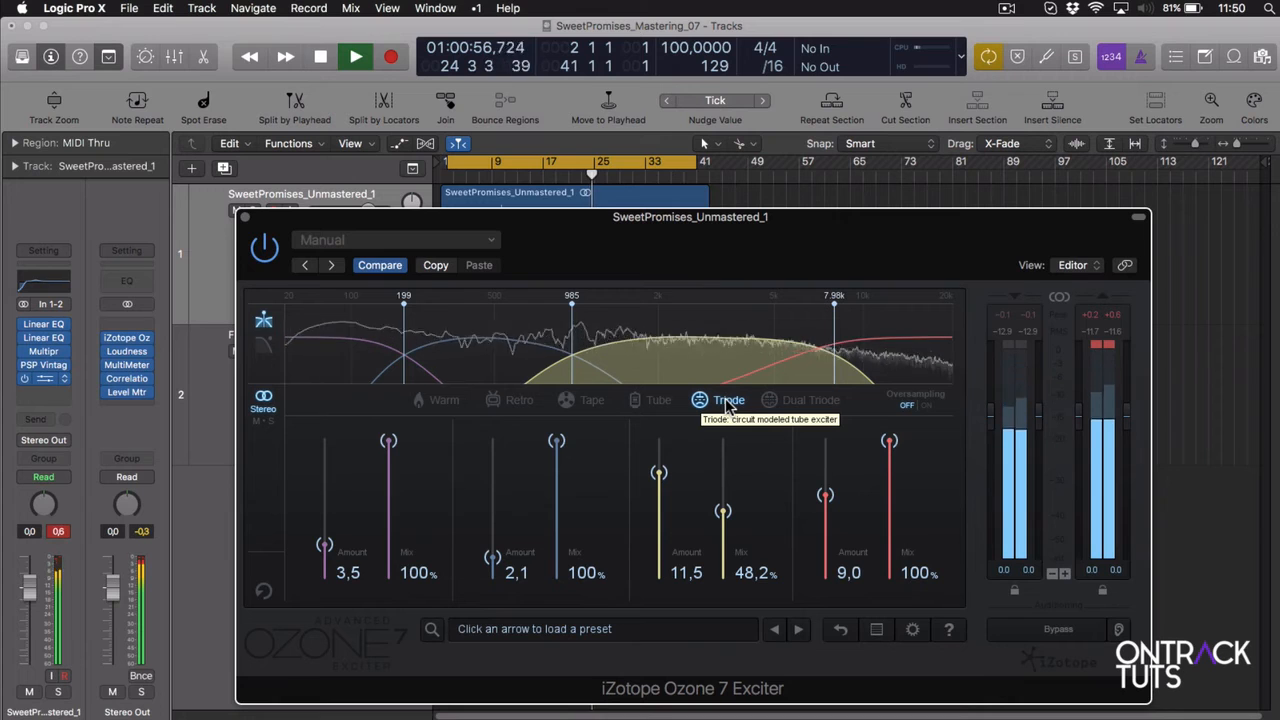
Step: Audition the third band in Tube, Tape and Retro modes, setting its amount to 11.9 and its mix to 87.1%
{"action": "left_click", "coordinate": [655, 402]}
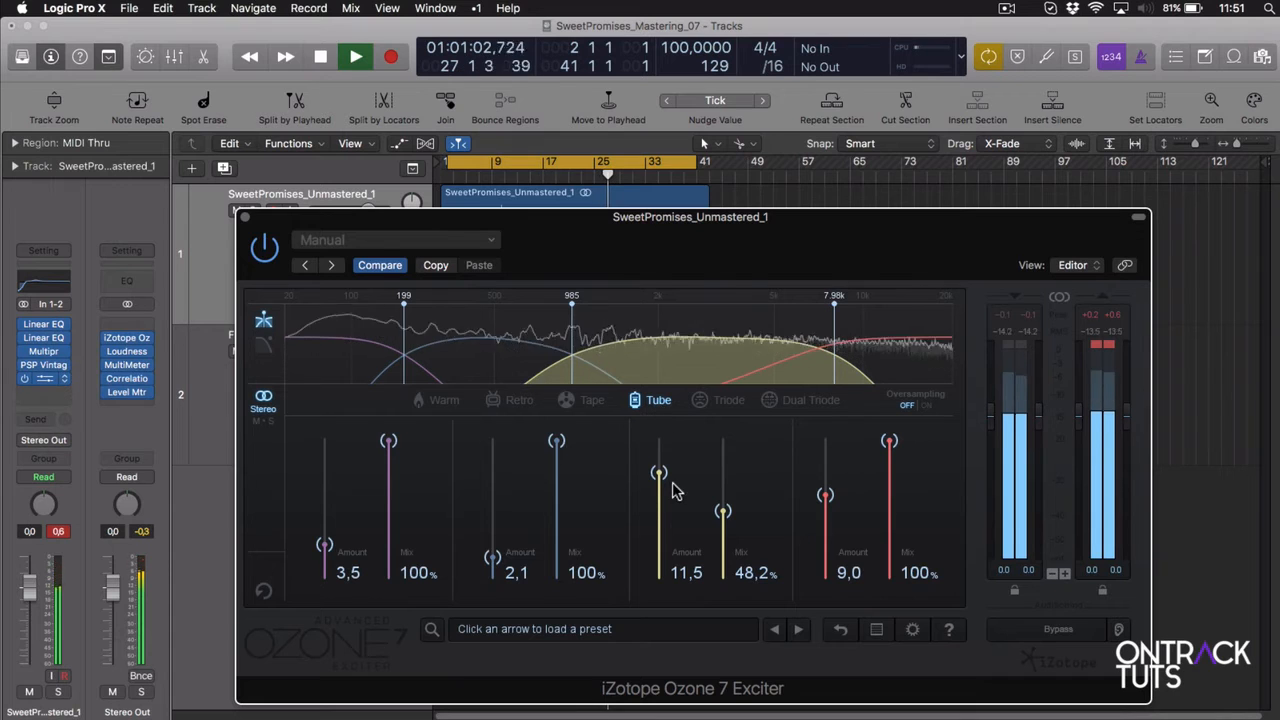
{"action": "mouse_move", "coordinate": [660, 476]}
{"action": "left_mouse_down"}
{"action": "mouse_move", "coordinate": [660, 457]}
{"action": "mouse_move", "coordinate": [660, 482]}
{"action": "left_mouse_up"}
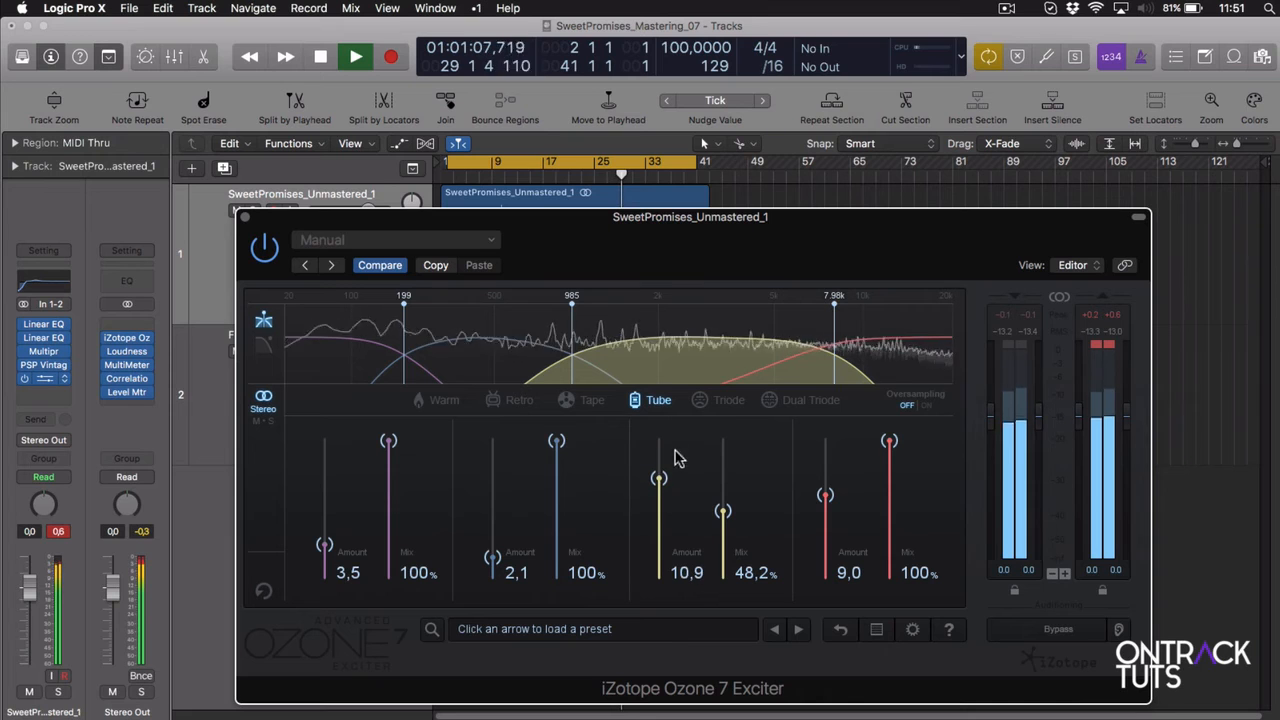
{"action": "left_click", "coordinate": [591, 404]}
{"action": "left_click_drag", "start_coordinate": [660, 479], "coordinate": [658, 470]}
{"action": "left_click", "coordinate": [519, 401]}
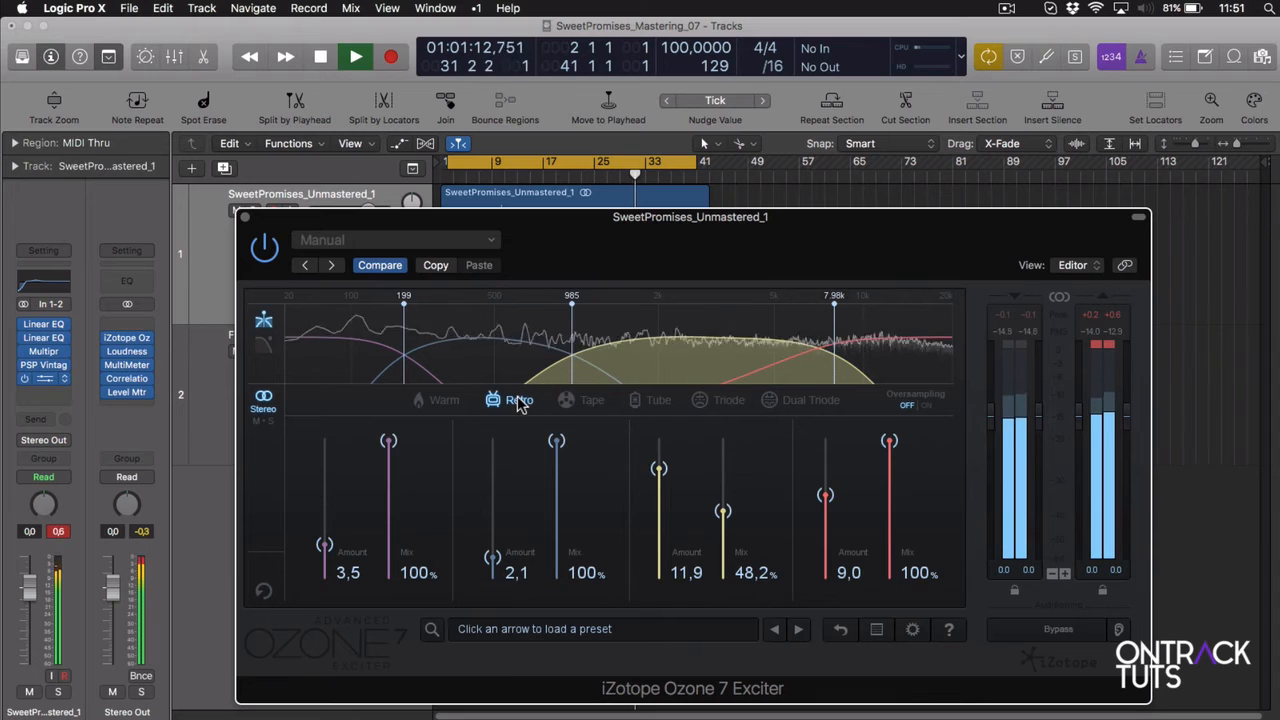
{"action": "left_click_drag", "start_coordinate": [721, 513], "coordinate": [723, 459]}
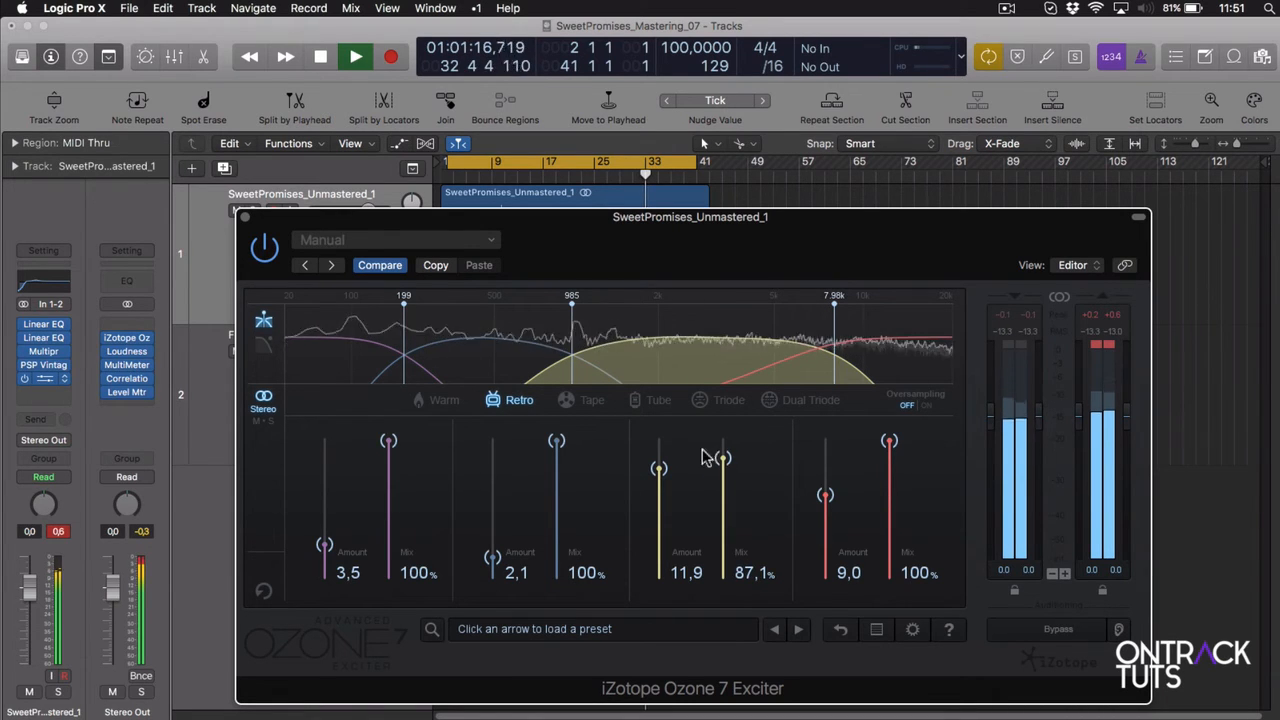
Step: Compare the Warm and Retro modes on the third band and switch it to Tape
{"action": "left_click", "coordinate": [444, 401]}
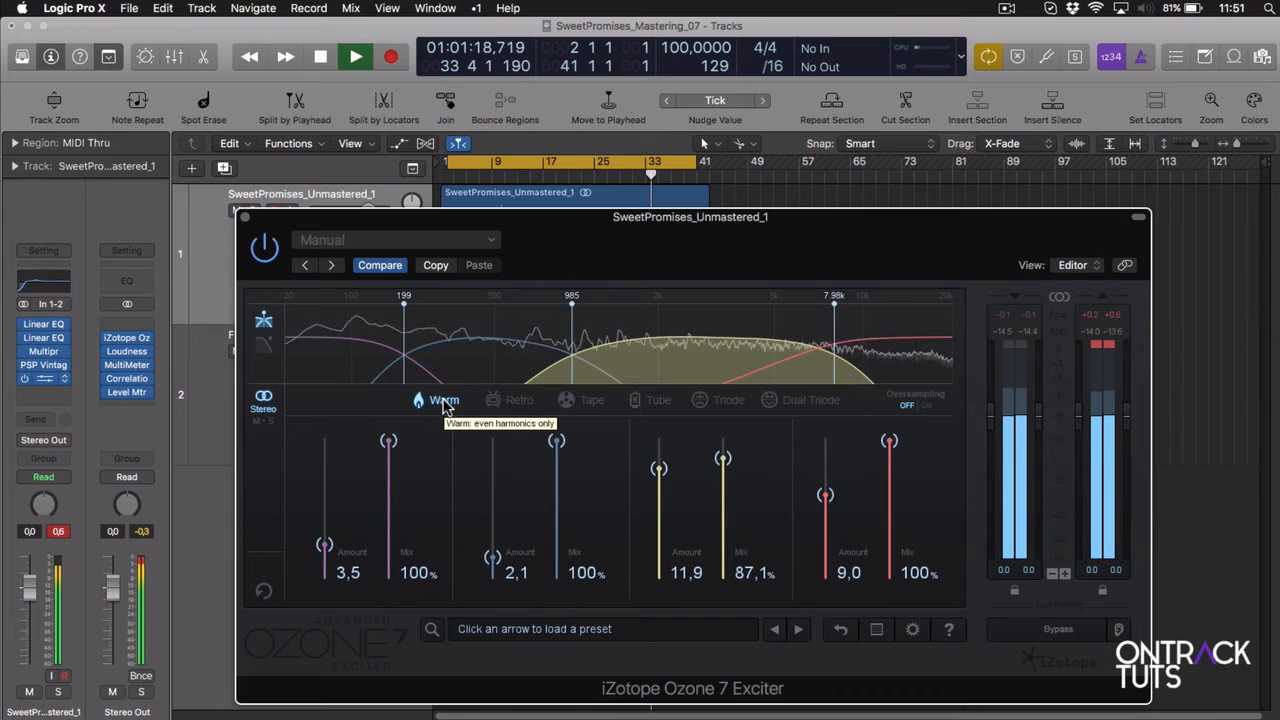
{"action": "left_click", "coordinate": [510, 400]}
{"action": "left_click", "coordinate": [590, 402]}
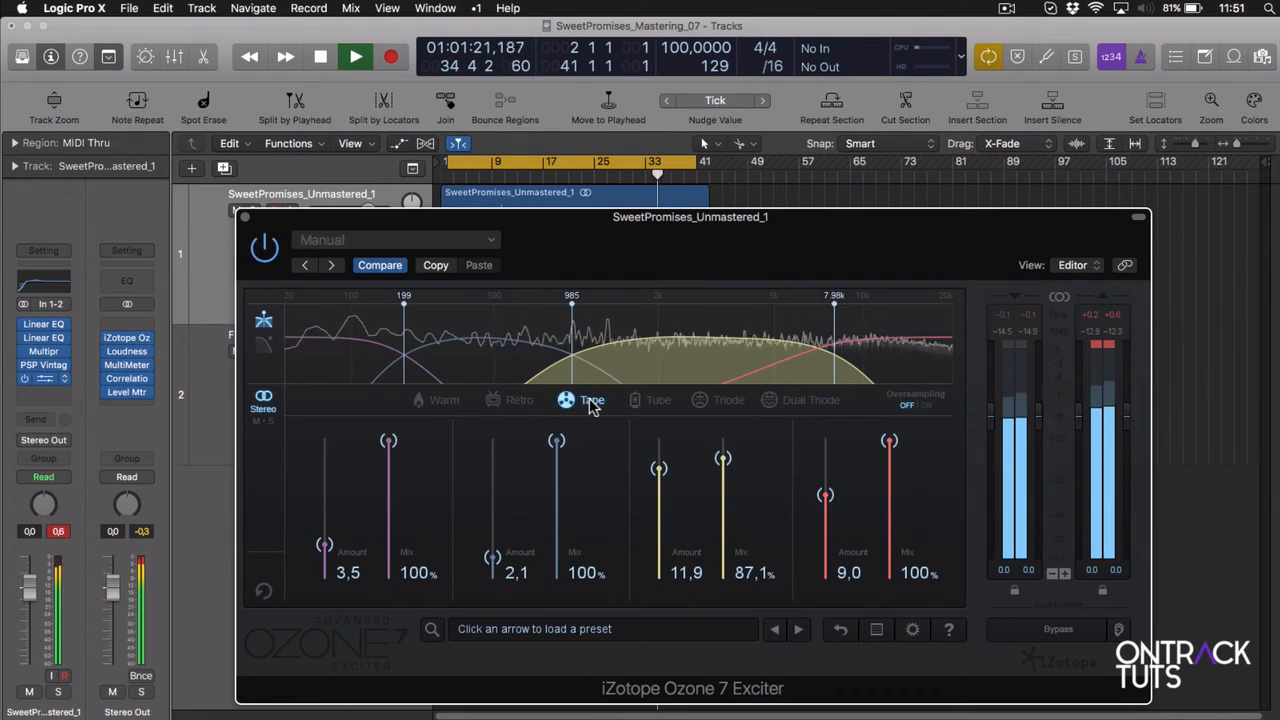
Step: Switch the third band to Tube with amount 8.7 and mix 58.2%, and set the lowest band's amount to 0.0
{"action": "left_click", "coordinate": [658, 402]}
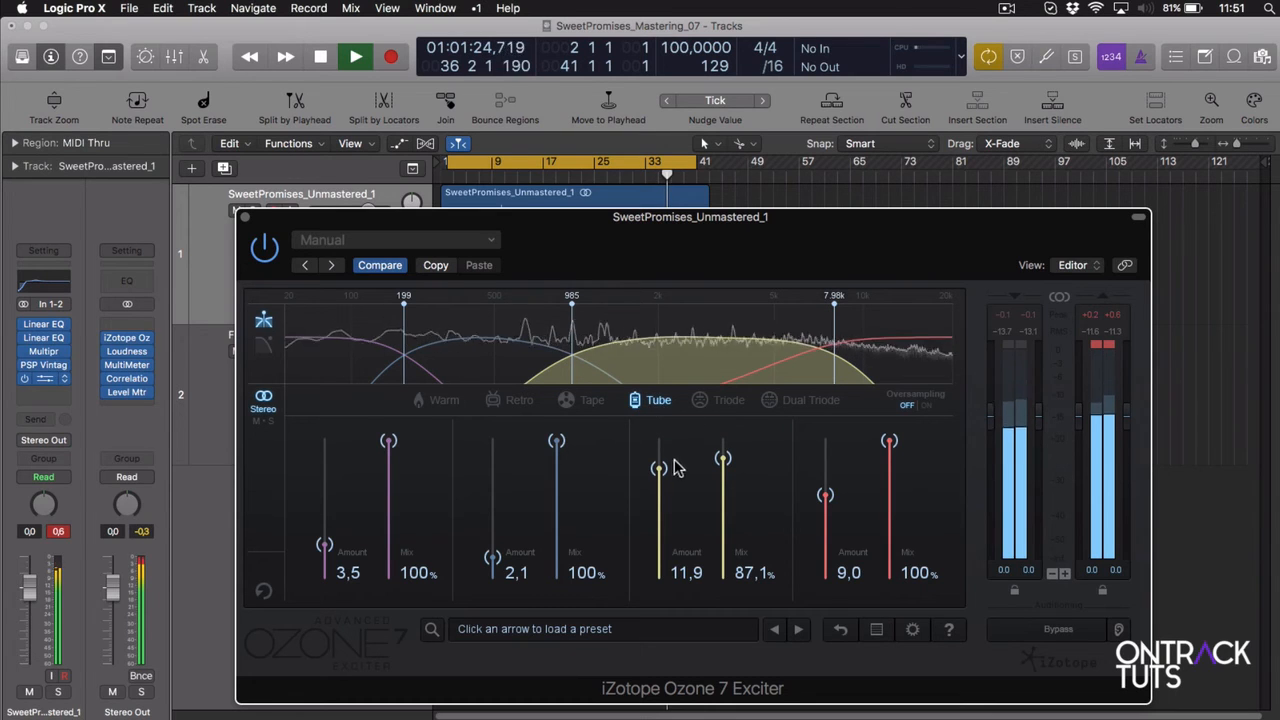
{"action": "left_click_drag", "start_coordinate": [660, 467], "coordinate": [660, 500]}
{"action": "left_click_drag", "start_coordinate": [723, 462], "coordinate": [664, 504]}
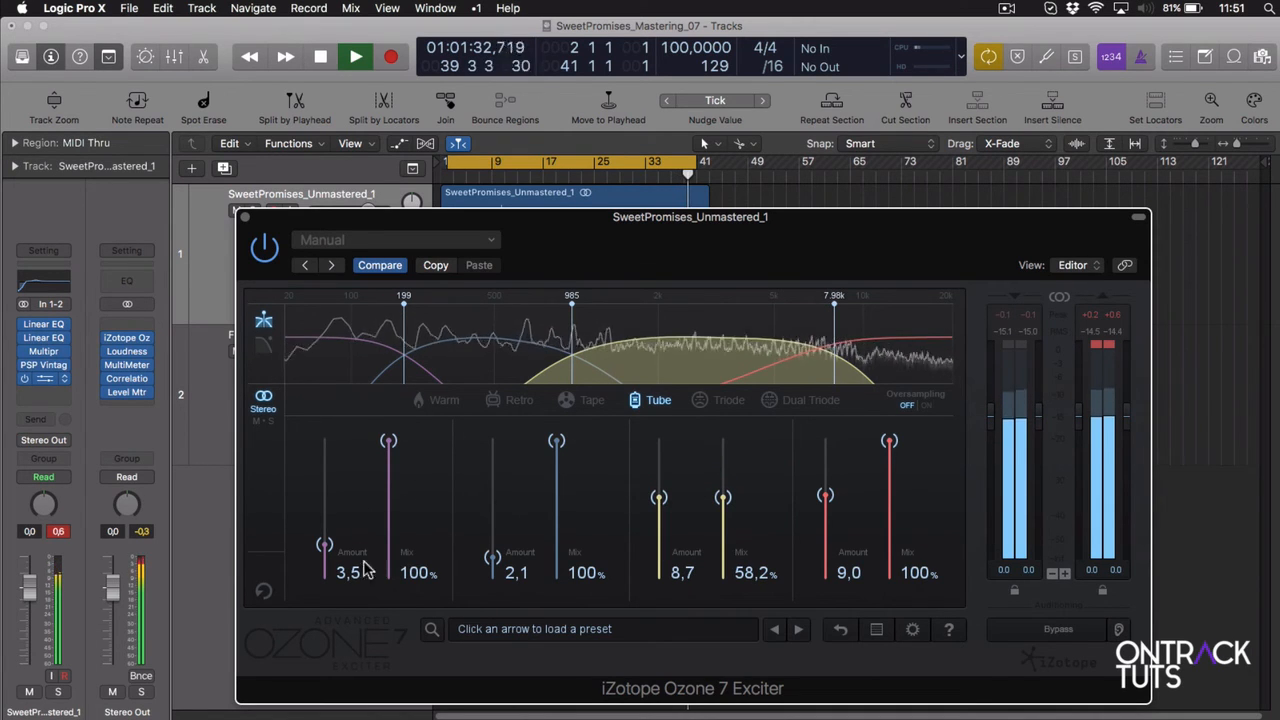
{"action": "left_click_drag", "start_coordinate": [326, 545], "coordinate": [331, 585]}
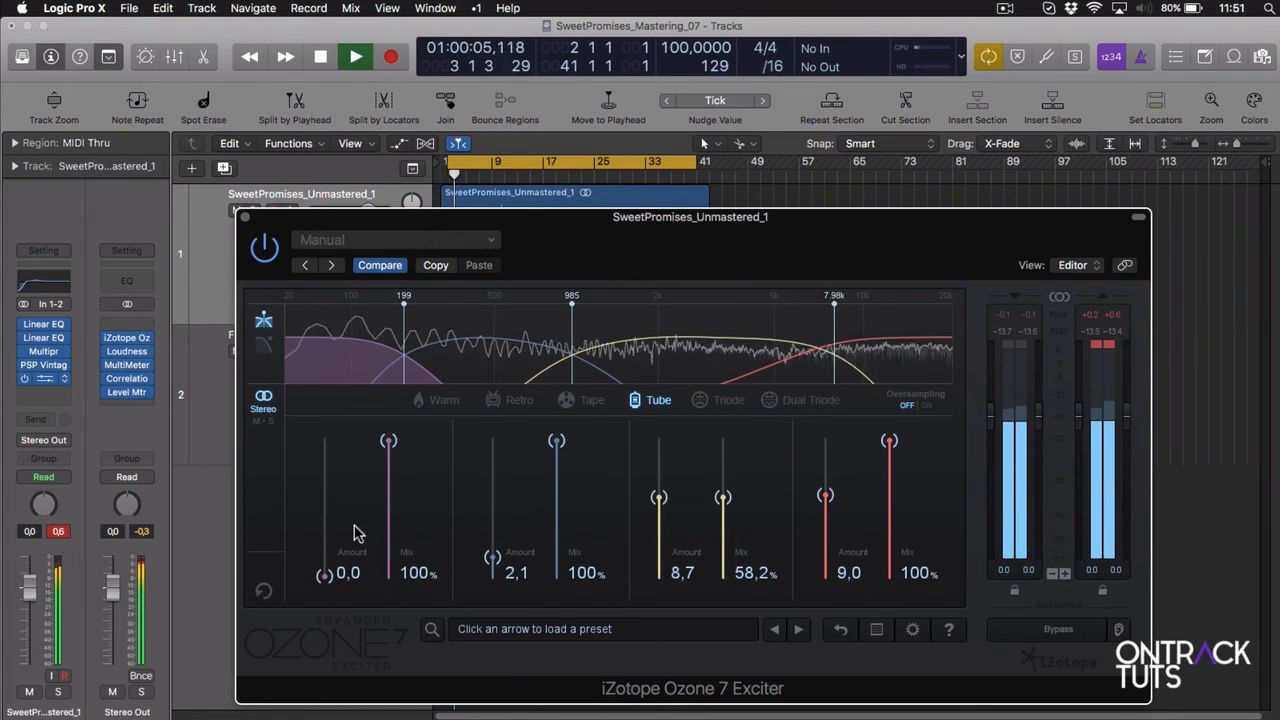
Step: Compare the master with the Exciter bypassed and re-enabled, then stop playback
{"action": "mouse_move", "coordinate": [341, 313]}
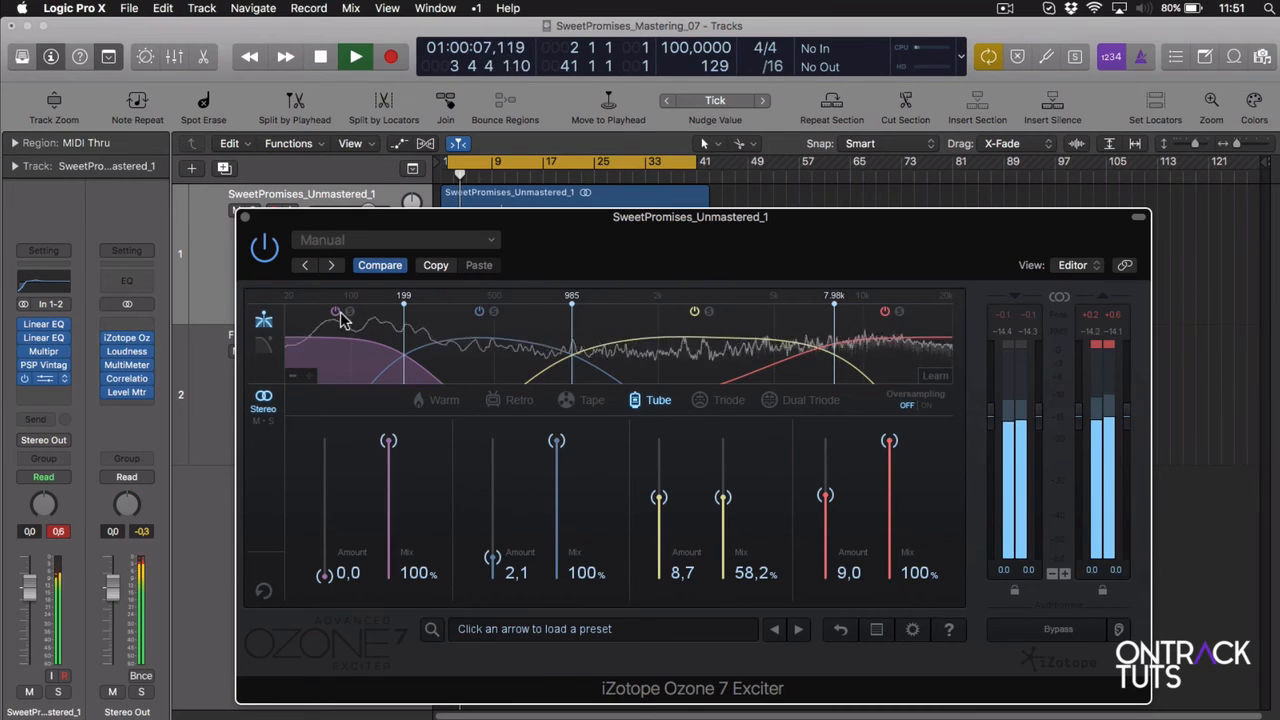
{"action": "left_click", "coordinate": [265, 250]}
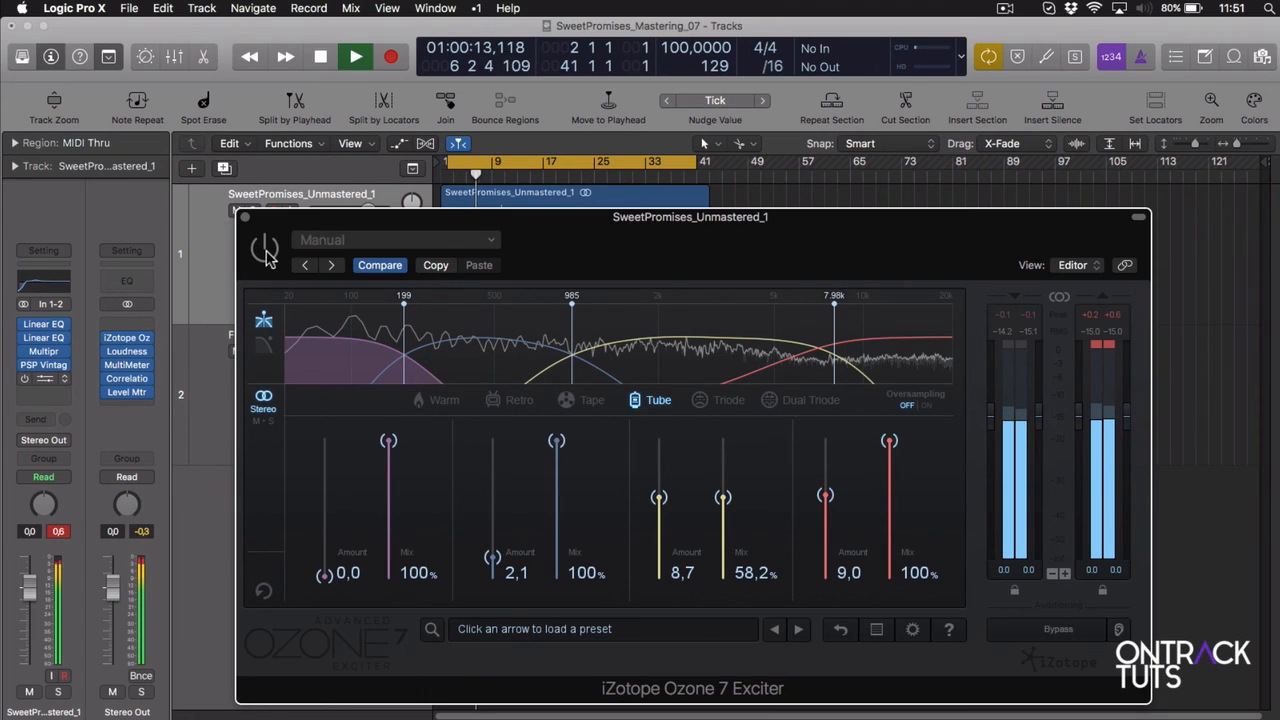
{"action": "left_click", "coordinate": [265, 250]}
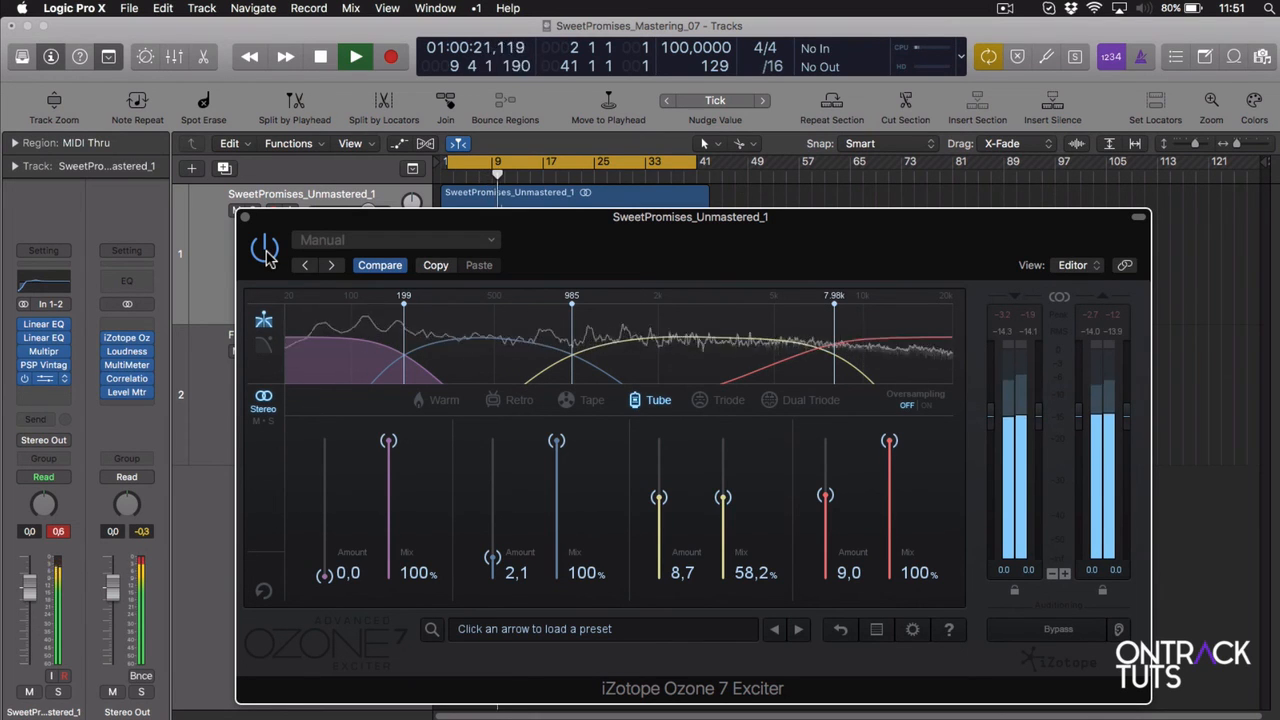
{"action": "key", "text": "space"}
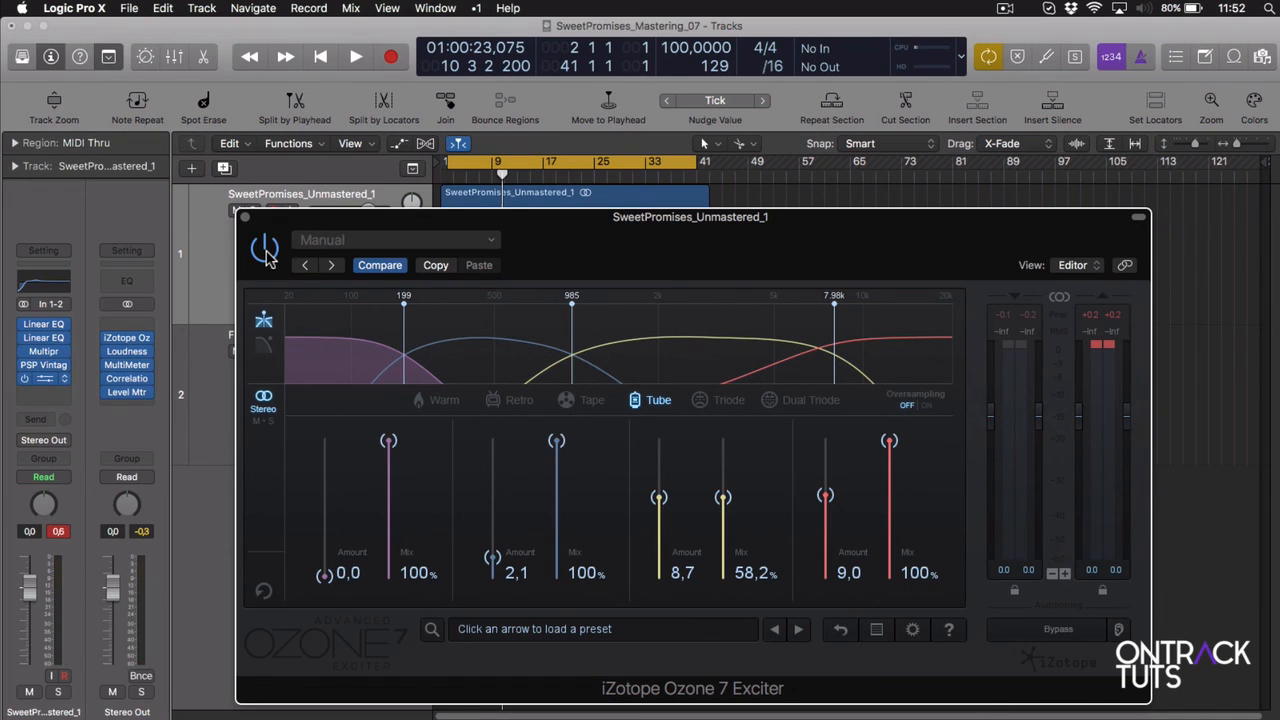